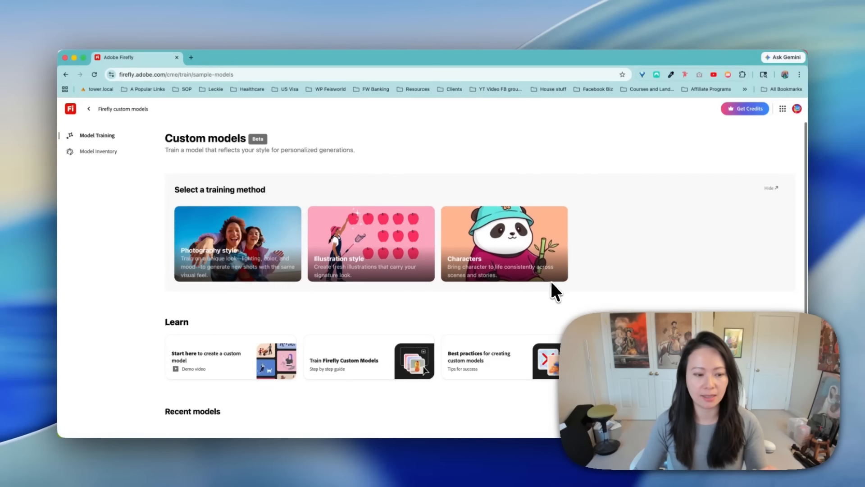
- Review the image upload requirements for the Characters, Illustration style and Photography style training methods
{"action": "scroll", "coordinate": [550, 280], "scroll_direction": "down", "scroll_amount": 1}
{"action": "scroll", "coordinate": [557, 277], "scroll_direction": "up", "scroll_amount": 1}
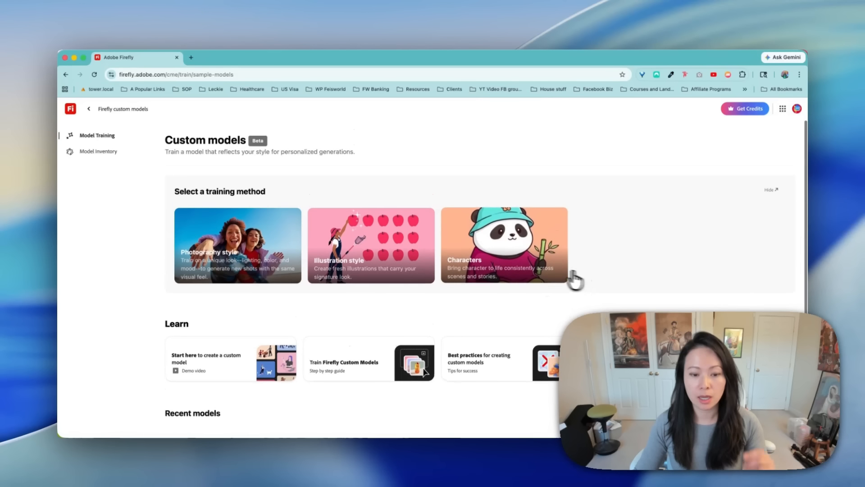
{"action": "left_click", "coordinate": [565, 276]}
{"action": "left_click", "coordinate": [537, 373]}
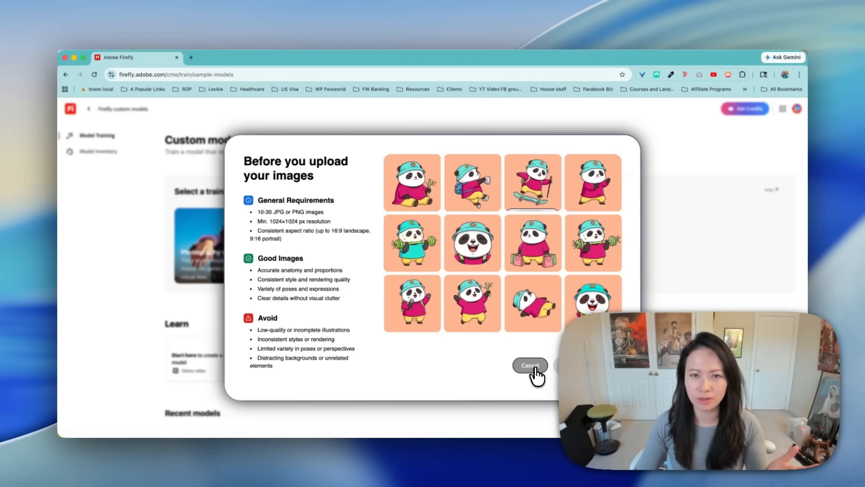
{"action": "left_click", "coordinate": [412, 272]}
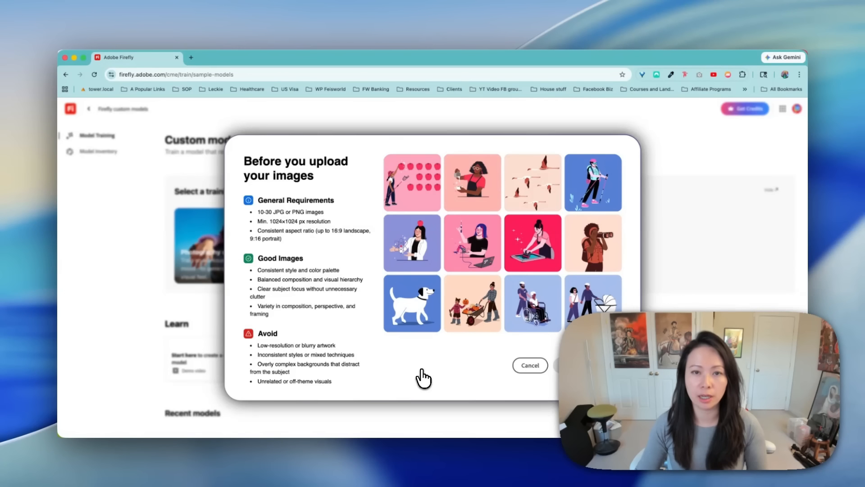
{"action": "left_click", "coordinate": [529, 366]}
{"action": "left_click", "coordinate": [278, 262]}
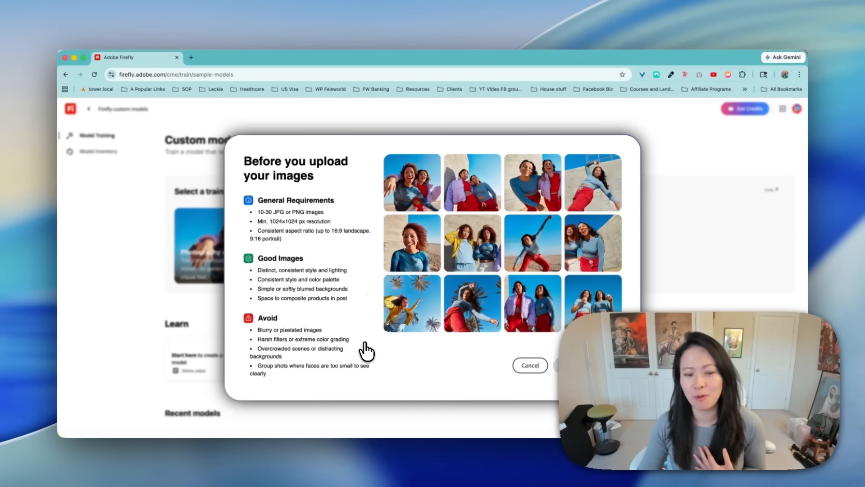
{"action": "left_click", "coordinate": [526, 369]}
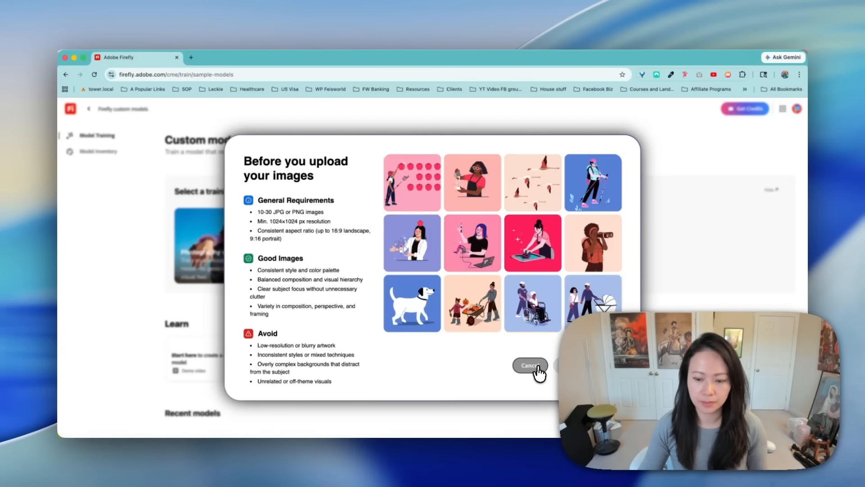
{"action": "left_click", "coordinate": [530, 365]}
{"action": "left_click", "coordinate": [528, 232]}
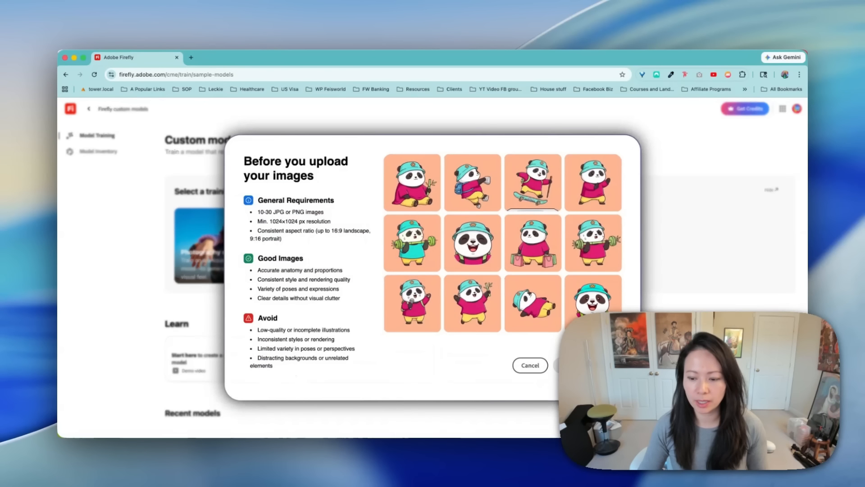
{"action": "left_click", "coordinate": [530, 365]}
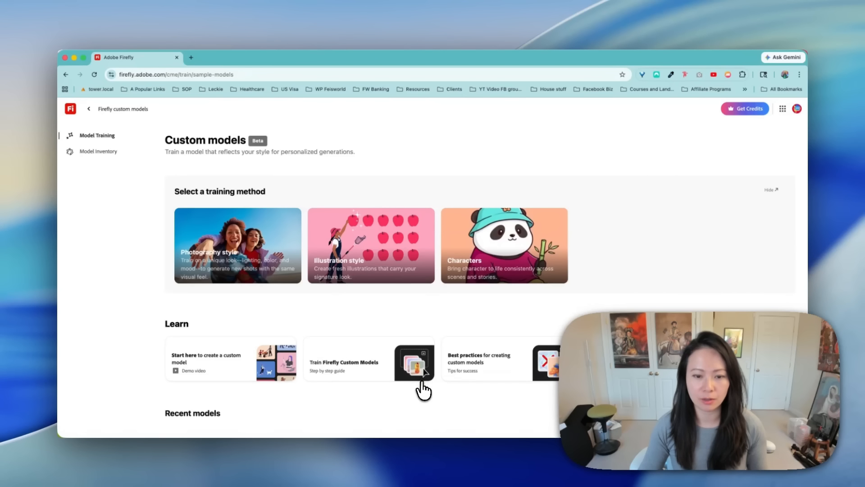
- Start a custom model with the Characters training method and open the ALL pandas folder in Finder
{"action": "left_click", "coordinate": [499, 278]}
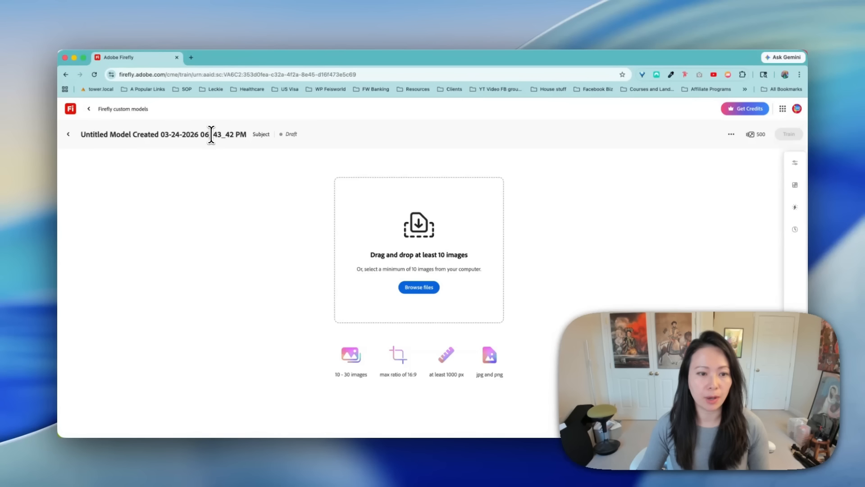
{"action": "left_click", "coordinate": [73, 466]}
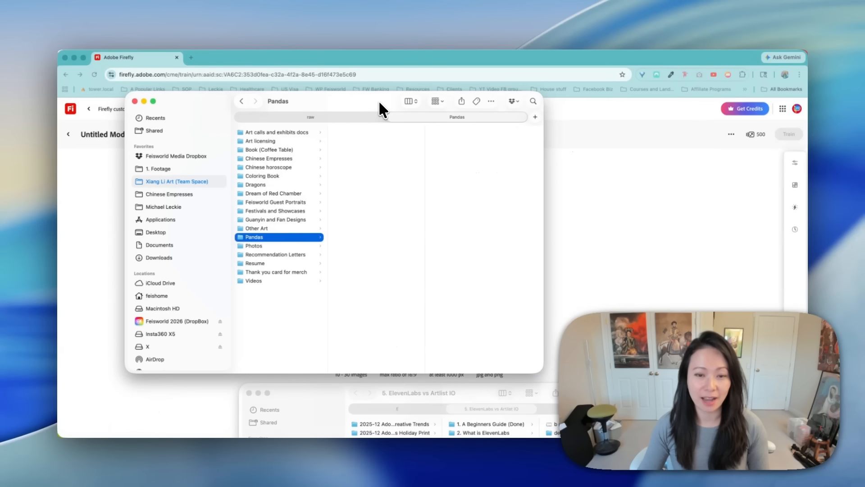
{"action": "left_click_drag", "start_coordinate": [380, 110], "coordinate": [315, 120]}
{"action": "left_click", "coordinate": [311, 141]}
- Select every image in the ALL pandas folder except CrossFit pandas.JPG
{"action": "key", "text": "super+a"}
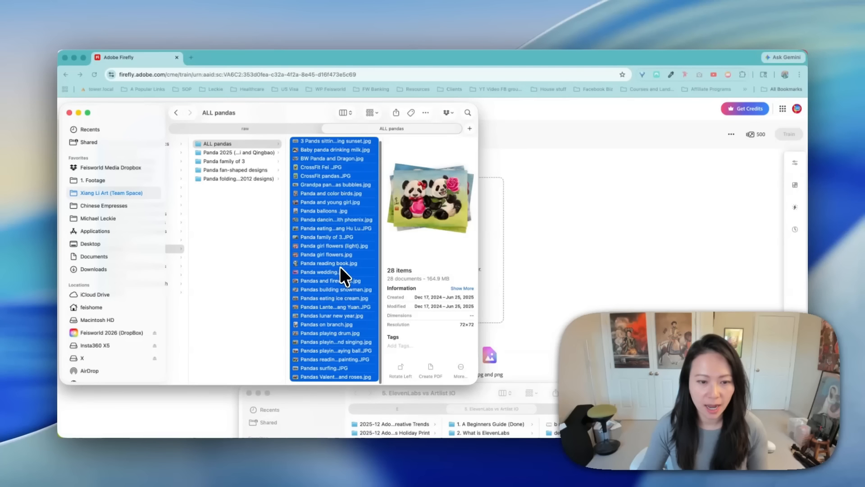
{"action": "left_click", "coordinate": [328, 169]}
{"action": "left_click", "coordinate": [337, 142]}
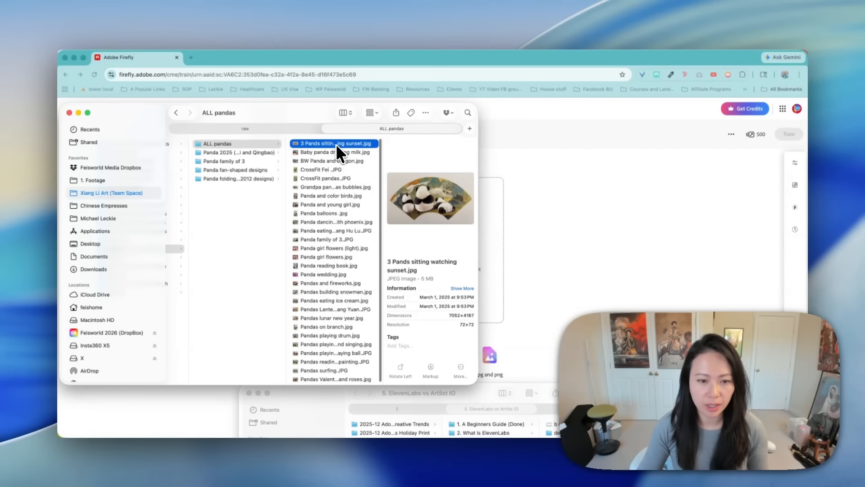
{"action": "key", "text": "super+a"}
{"action": "left_click", "coordinate": [333, 176], "text": "super"}
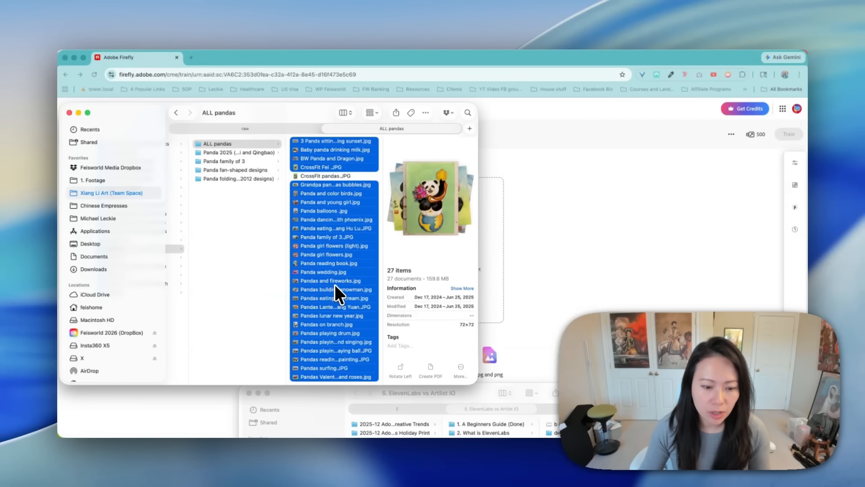
- Upload the selected panda images from Finder to the new Firefly character model
{"action": "mouse_move", "coordinate": [337, 282]}
{"action": "left_mouse_down"}
{"action": "mouse_move", "coordinate": [514, 270]}
{"action": "mouse_move", "coordinate": [526, 309]}
{"action": "left_mouse_up"}
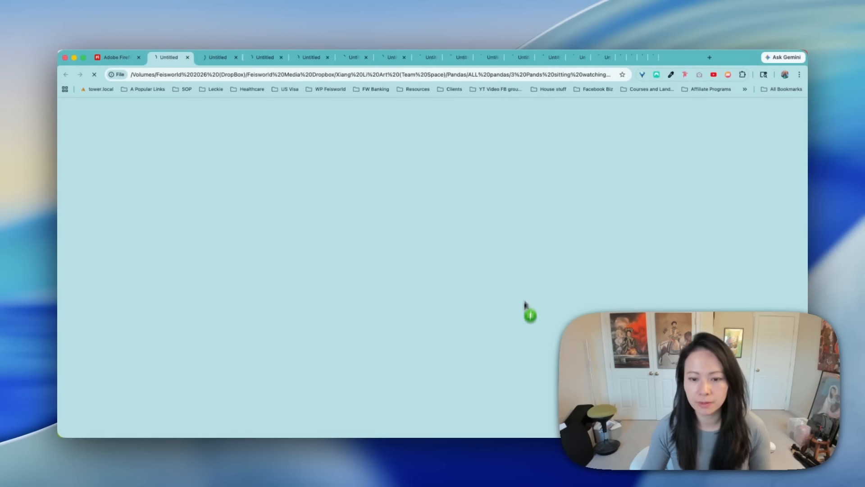
{"action": "left_click", "coordinate": [101, 57]}
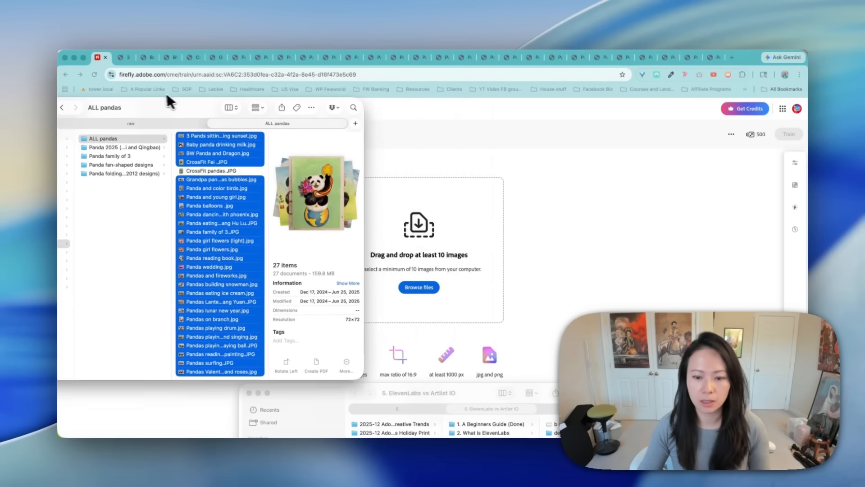
{"action": "left_click_drag", "start_coordinate": [195, 104], "coordinate": [166, 91]}
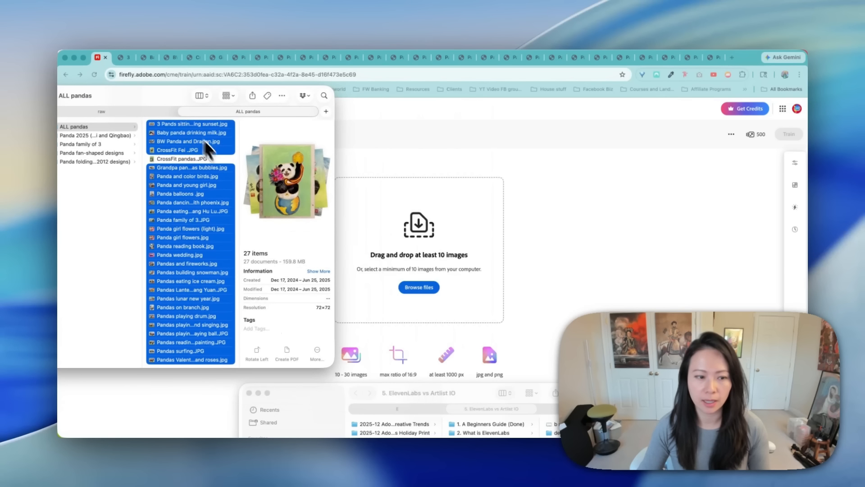
{"action": "left_click_drag", "start_coordinate": [204, 139], "coordinate": [422, 252]}
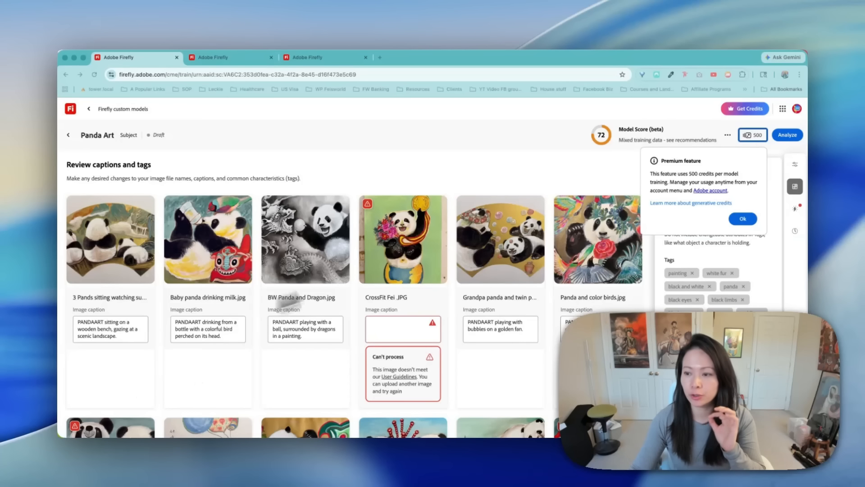
- Dismiss the premium feature notice on training credits and check the untitled Style model open in the second tab
{"action": "scroll", "coordinate": [491, 226], "scroll_direction": "down", "scroll_amount": 1}
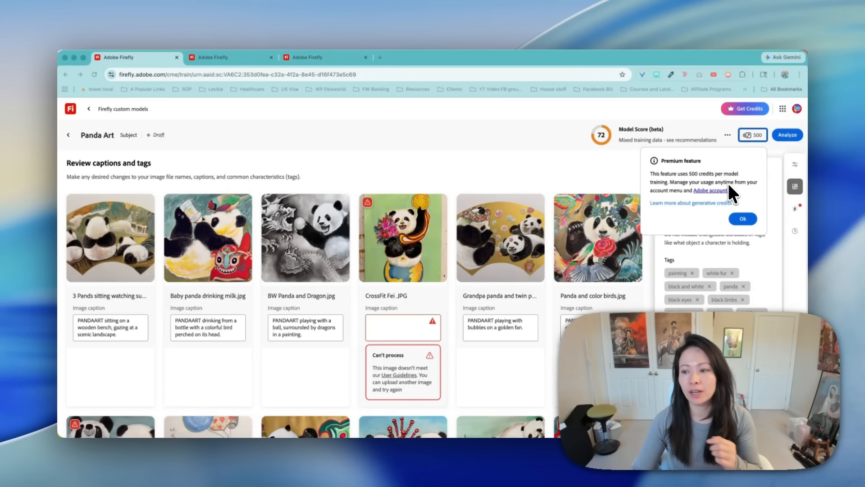
{"action": "left_click", "coordinate": [743, 218]}
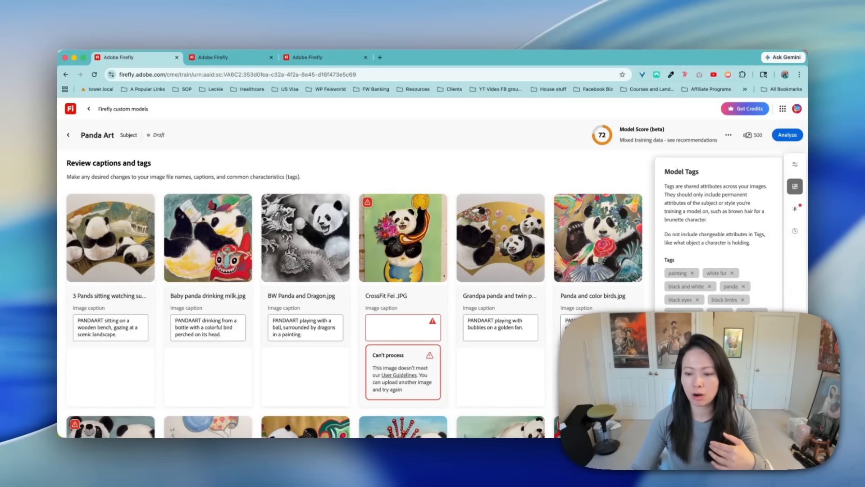
{"action": "scroll", "coordinate": [137, 388], "scroll_direction": "up", "scroll_amount": 1}
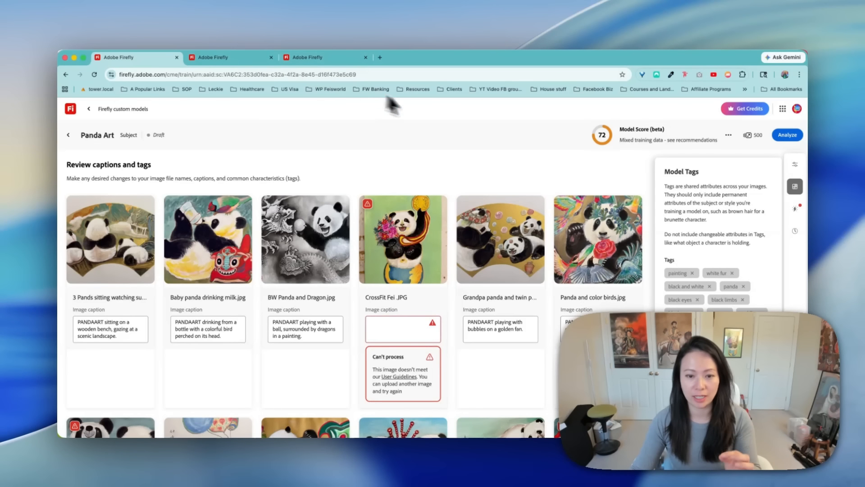
{"action": "left_click", "coordinate": [215, 58]}
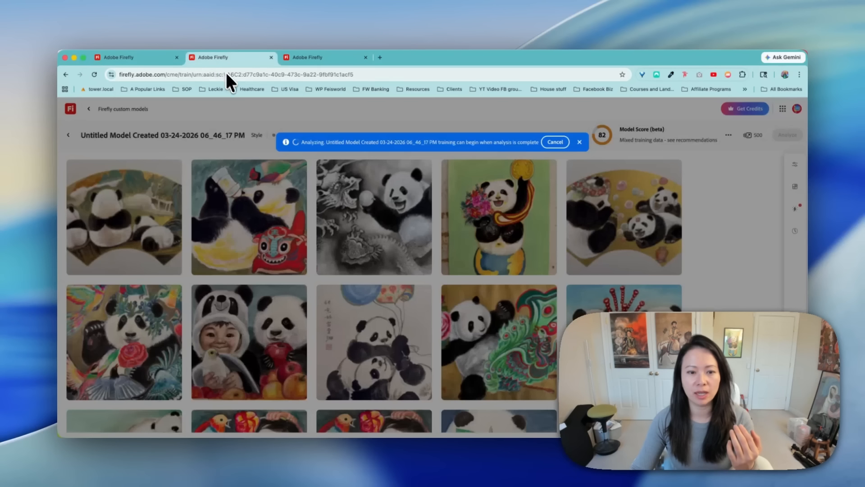
{"action": "left_click", "coordinate": [147, 59]}
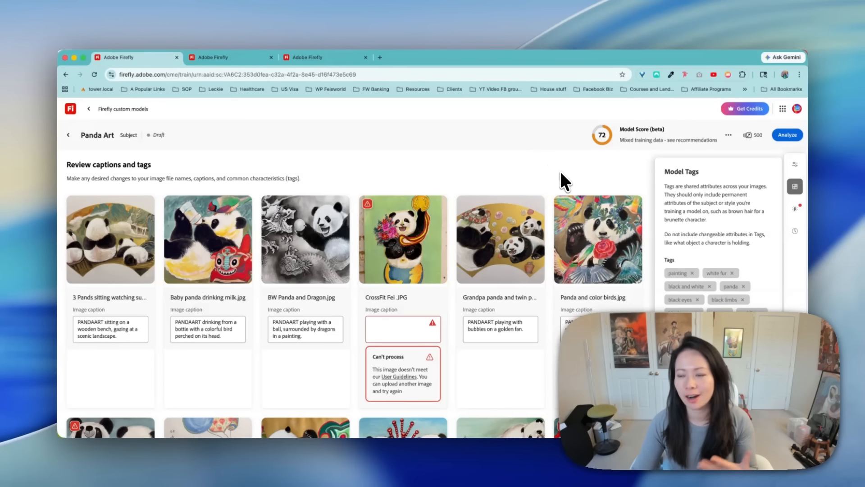
- Look through the Panda Art training images and captions for images marked as unable to process
{"action": "scroll", "coordinate": [453, 311], "scroll_direction": "down", "scroll_amount": 3}
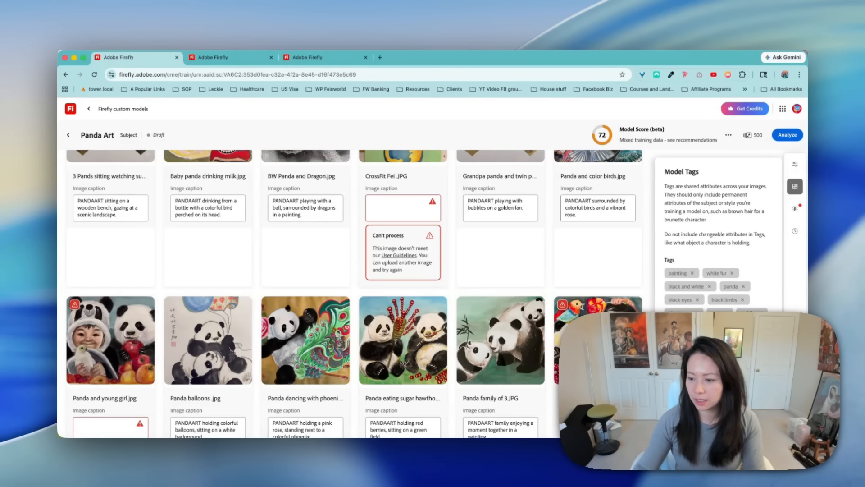
{"action": "scroll", "coordinate": [396, 262], "scroll_direction": "up", "scroll_amount": 1}
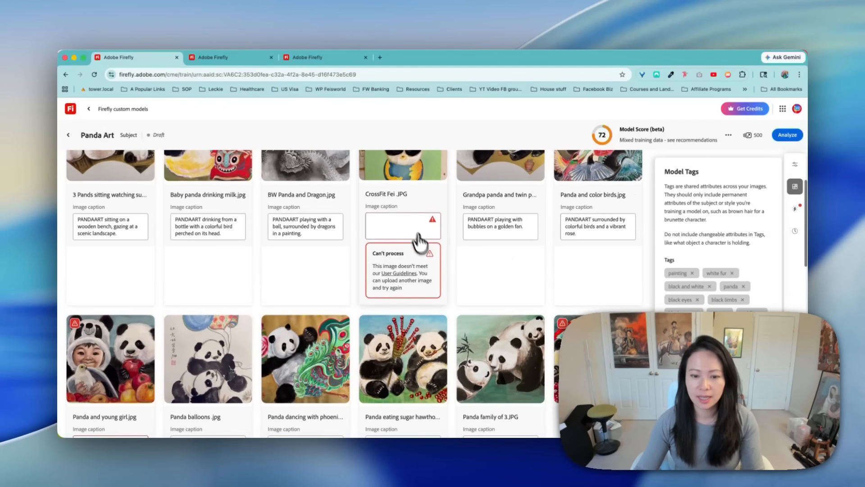
{"action": "scroll", "coordinate": [408, 284], "scroll_direction": "up", "scroll_amount": 3}
{"action": "scroll", "coordinate": [451, 279], "scroll_direction": "down", "scroll_amount": 8}
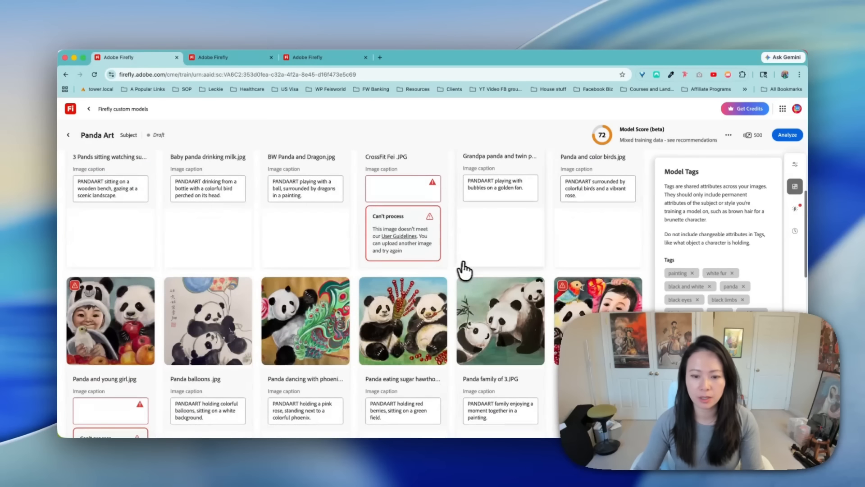
{"action": "scroll", "coordinate": [144, 286], "scroll_direction": "down", "scroll_amount": 5}
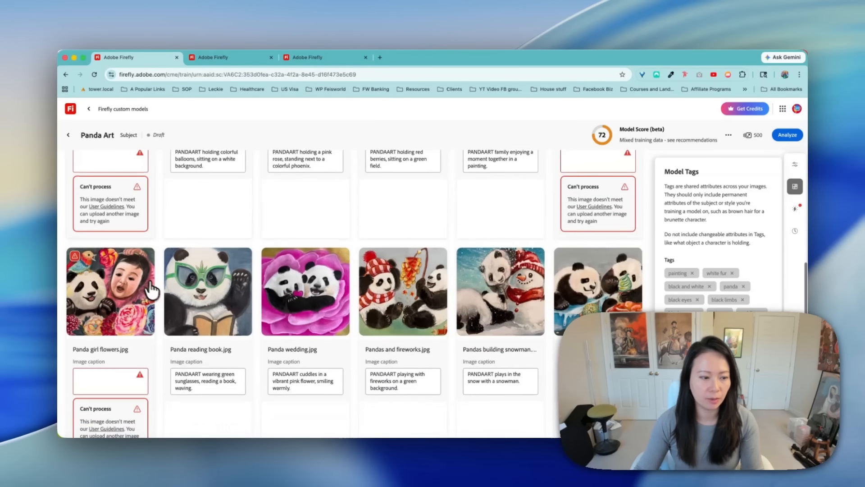
{"action": "scroll", "coordinate": [145, 286], "scroll_direction": "down", "scroll_amount": 15}
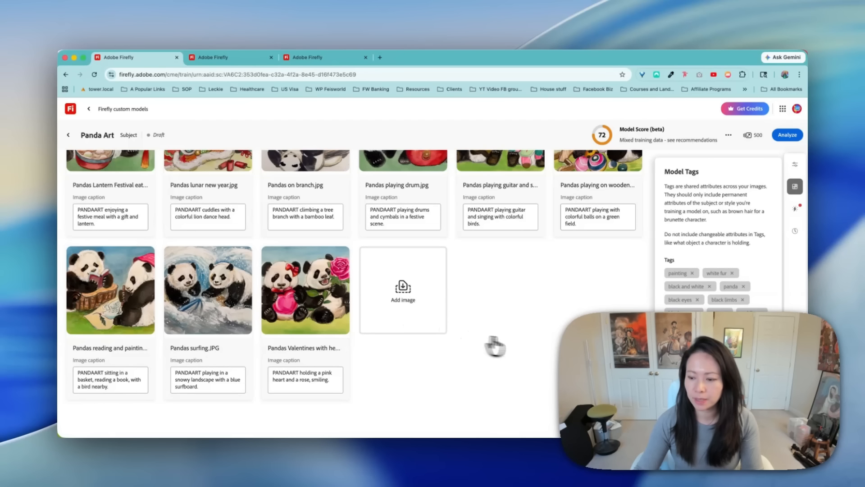
- Check the generated captions of the Valentines, playing drum, playing guitar and playing on wooden balls panda images
{"action": "left_click", "coordinate": [311, 377]}
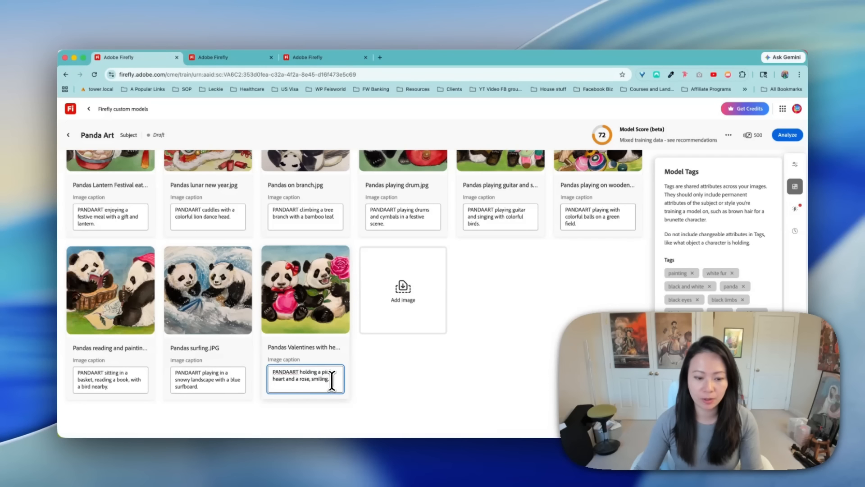
{"action": "scroll", "coordinate": [482, 366], "scroll_direction": "up", "scroll_amount": 3}
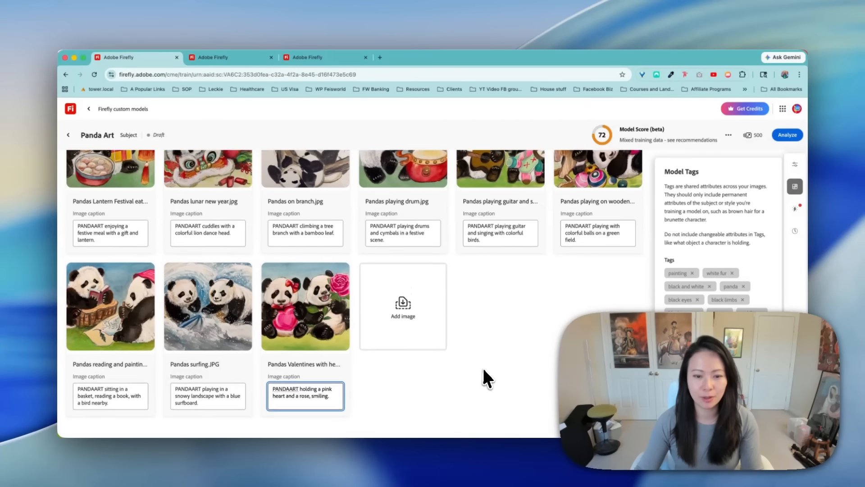
{"action": "left_click", "coordinate": [423, 285]}
{"action": "scroll", "coordinate": [423, 286], "scroll_direction": "up", "scroll_amount": 3}
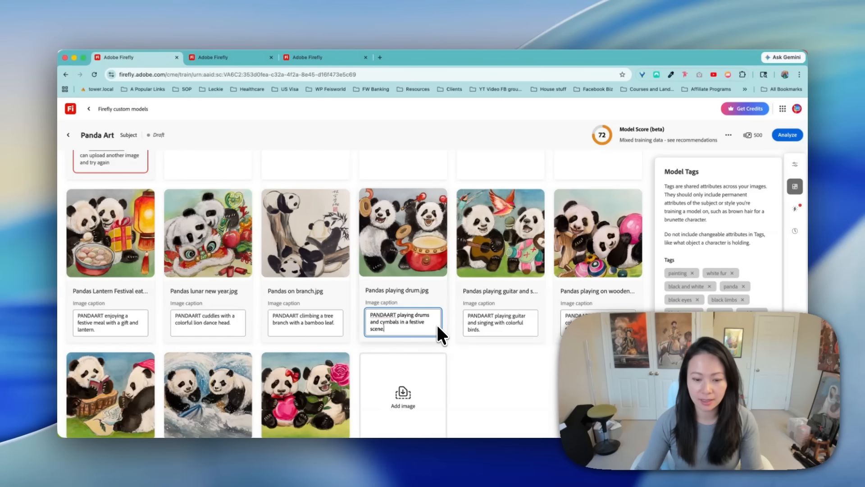
{"action": "left_click", "coordinate": [506, 322]}
{"action": "left_click", "coordinate": [601, 322]}
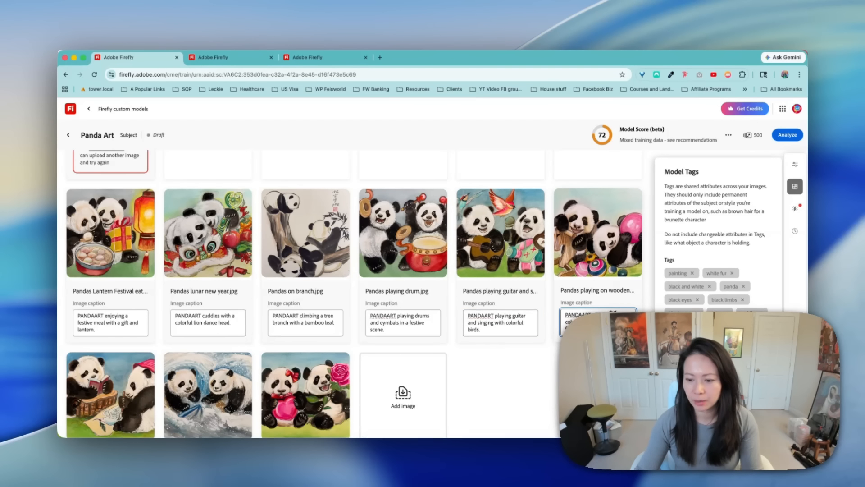
{"action": "scroll", "coordinate": [639, 251], "scroll_direction": "up", "scroll_amount": 10}
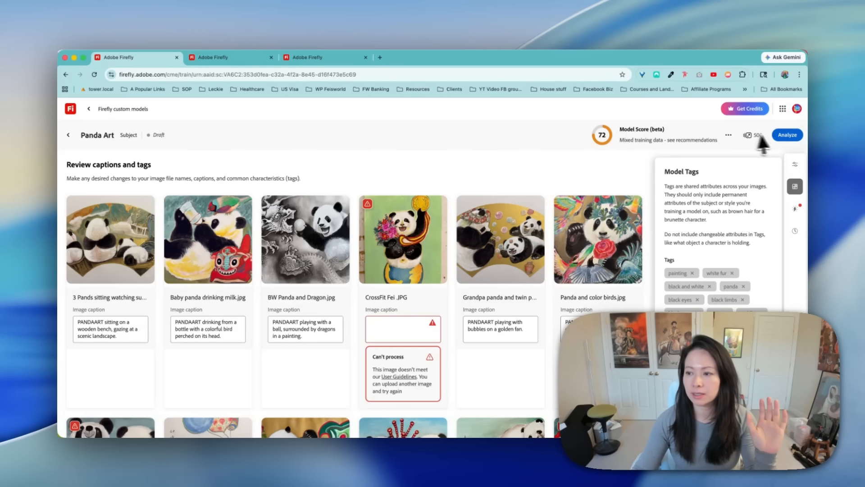
- Open the Panda Art draft from the model inventory and rename it Panda Art (Character)
{"action": "left_click", "coordinate": [789, 135]}
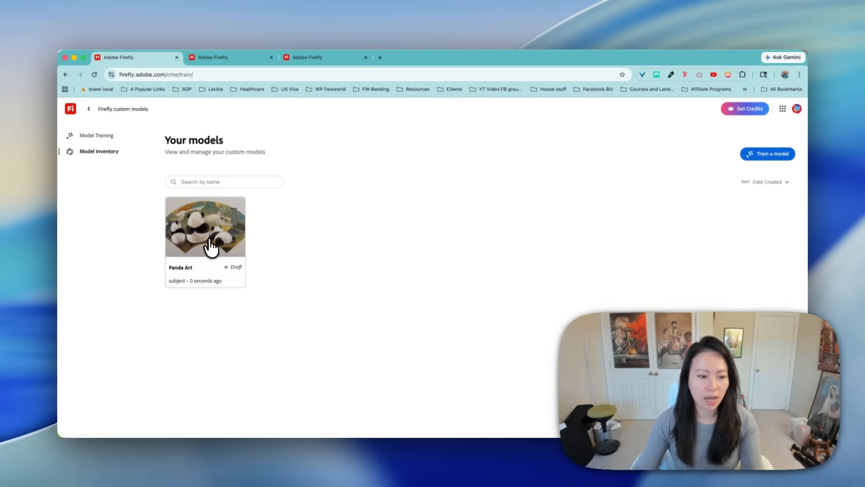
{"action": "left_click", "coordinate": [204, 248]}
{"action": "left_click", "coordinate": [700, 257]}
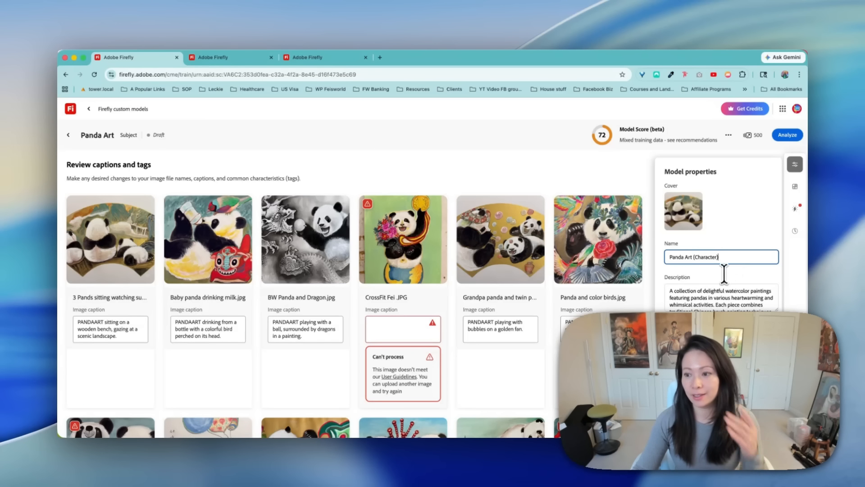
- Set the model's concept ID to PANDACharacter and start analyzing the Panda Art (Character) model
{"action": "left_click", "coordinate": [723, 294]}
{"action": "scroll", "coordinate": [758, 300], "scroll_direction": "down", "scroll_amount": 4}
{"action": "double_click", "coordinate": [684, 270]}
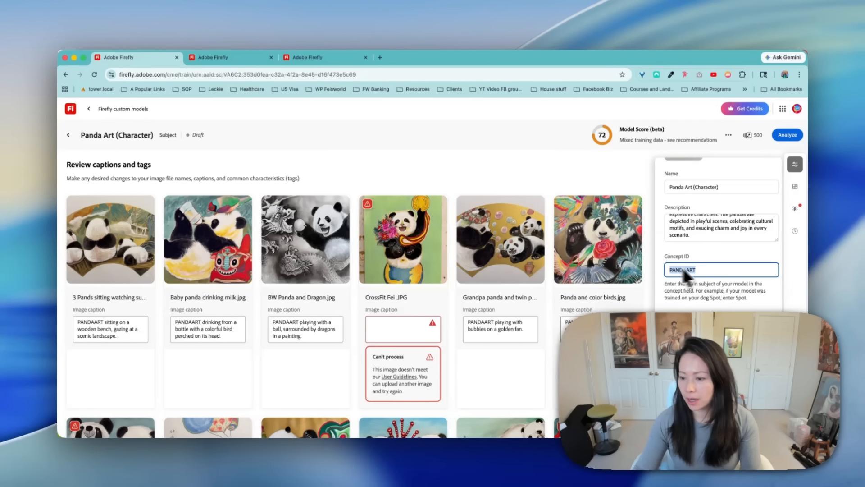
{"action": "left_click", "coordinate": [717, 270]}
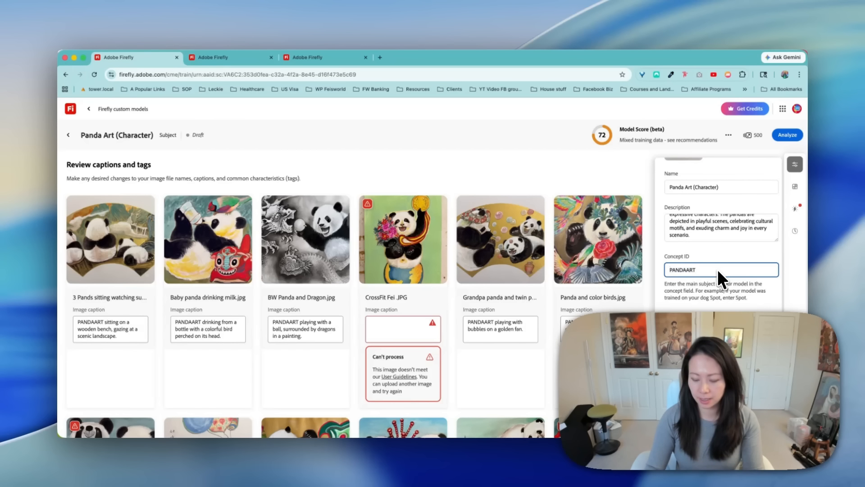
{"action": "key", "text": "BackSpace"}
{"action": "key", "text": "BackSpace"}
{"action": "type", "text": "Ch"}
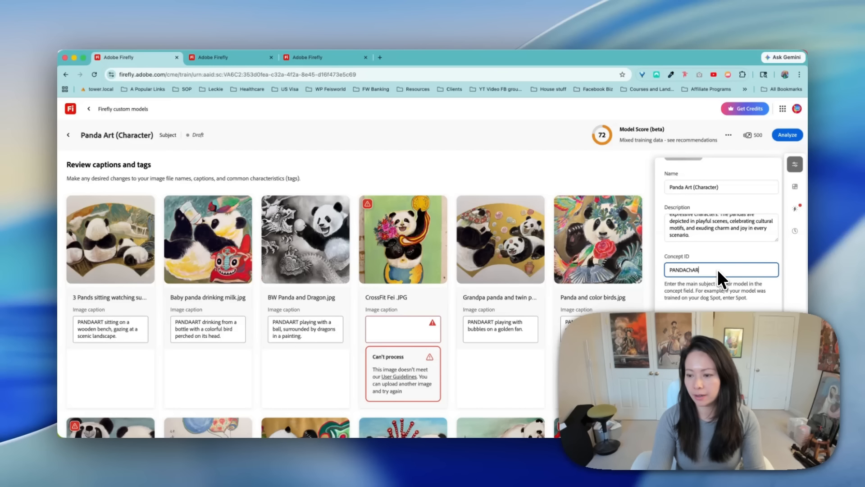
{"action": "scroll", "coordinate": [718, 269], "scroll_direction": "up", "scroll_amount": 5}
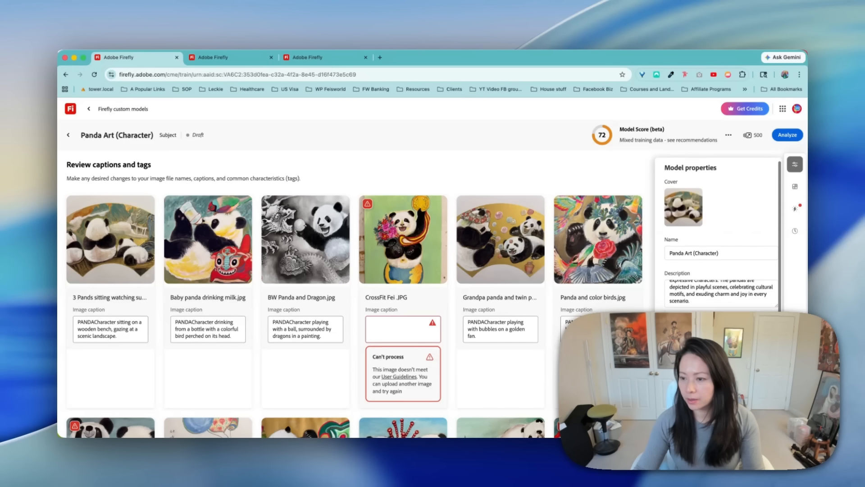
{"action": "left_click", "coordinate": [787, 135]}
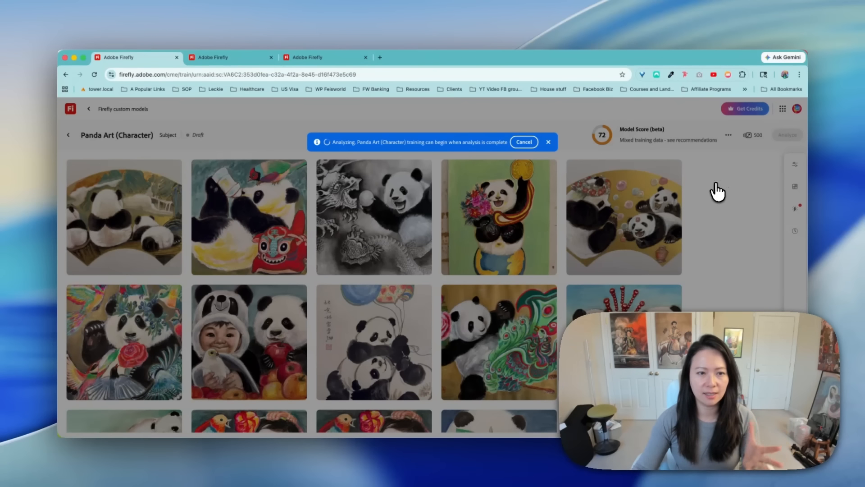
- Start analyzing the Panda Watercolor Whimsy style model and check the untitled style model's analysis before returning to Panda Art (Character)
{"action": "left_click", "coordinate": [214, 56]}
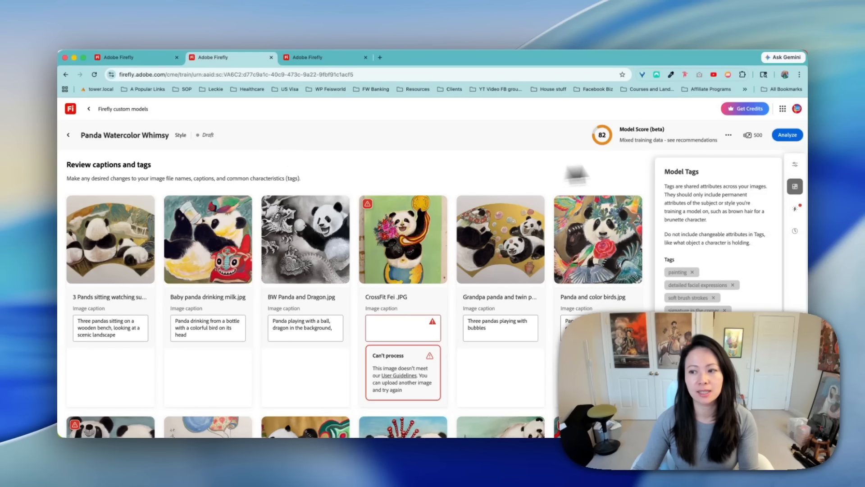
{"action": "left_click", "coordinate": [728, 135]}
{"action": "left_click", "coordinate": [788, 135]}
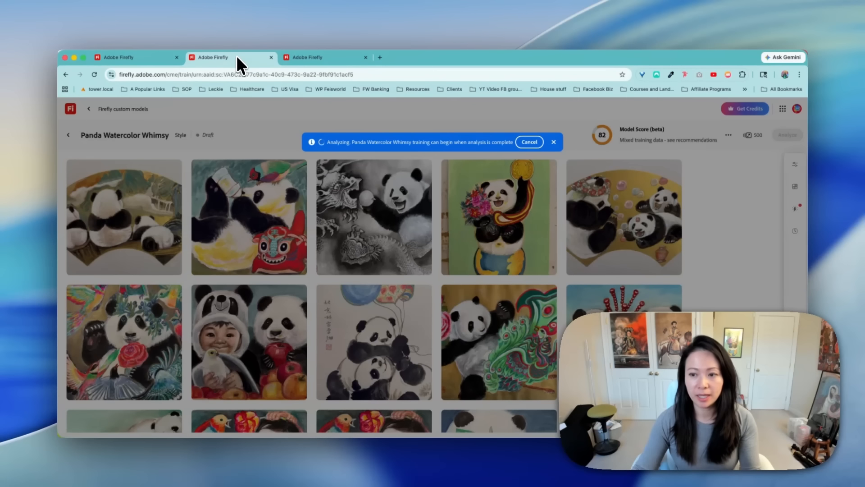
{"action": "left_click", "coordinate": [315, 57]}
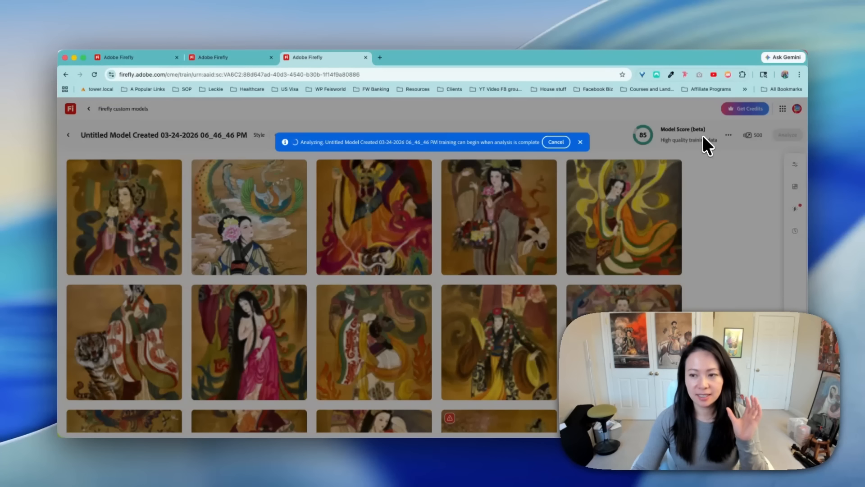
{"action": "left_click", "coordinate": [145, 57]}
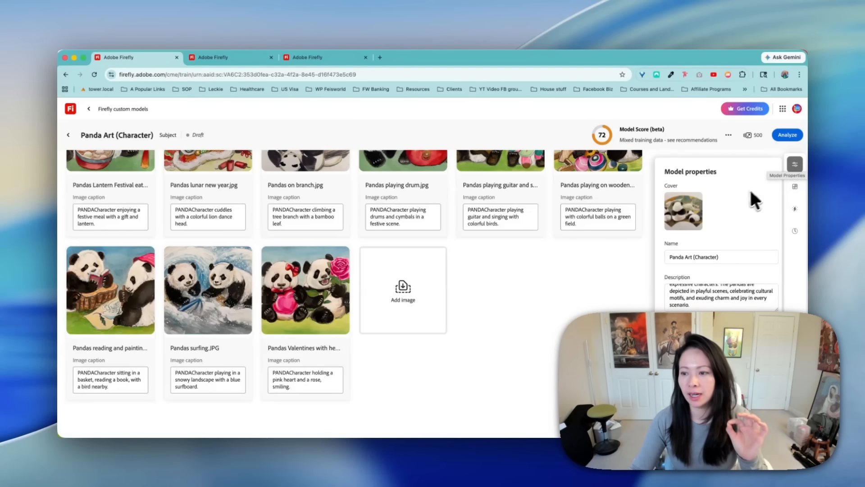
- Review the Panda Art (Character) model's name, description, concept ID and shared tags
{"action": "scroll", "coordinate": [728, 241], "scroll_direction": "down", "scroll_amount": 3}
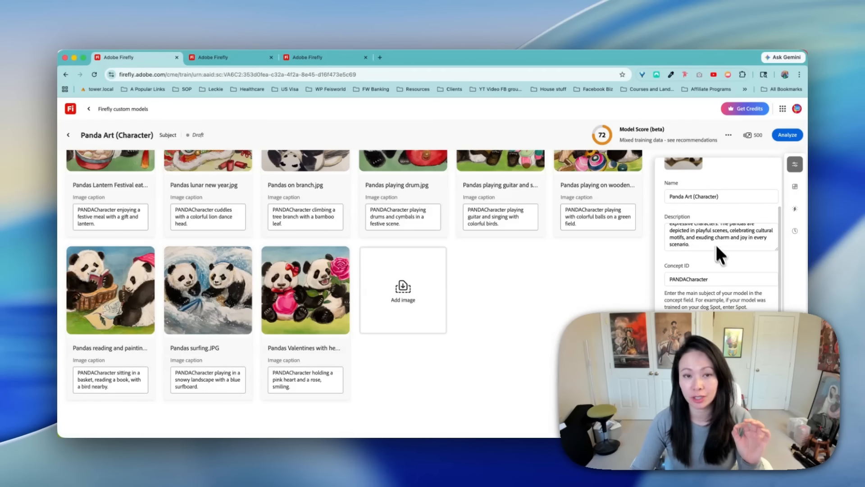
{"action": "scroll", "coordinate": [716, 234], "scroll_direction": "down", "scroll_amount": 1}
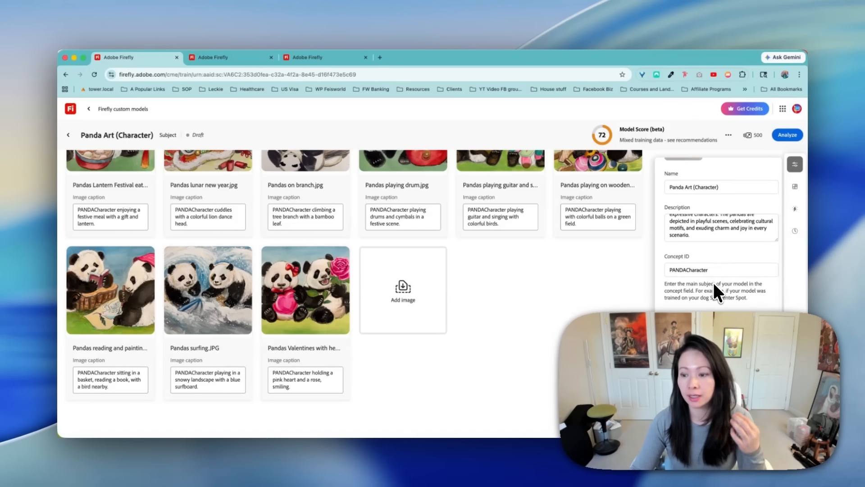
{"action": "left_click", "coordinate": [796, 183]}
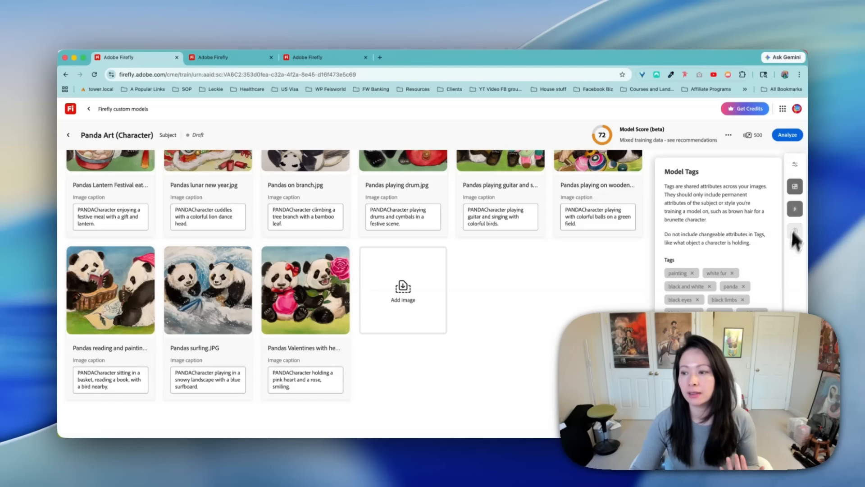
- Read the first two recommendations for improving the model score and compare them with the panda training images
{"action": "left_click", "coordinate": [800, 206]}
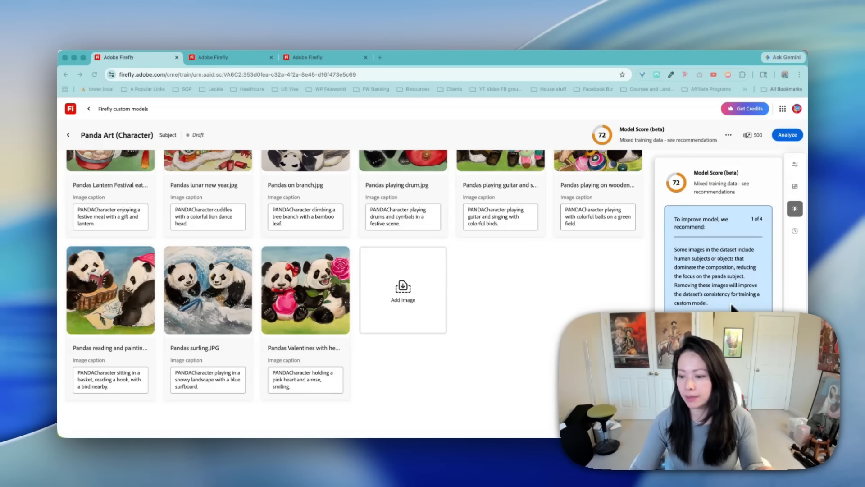
{"action": "scroll", "coordinate": [356, 280], "scroll_direction": "up", "scroll_amount": 1}
{"action": "scroll", "coordinate": [356, 279], "scroll_direction": "up", "scroll_amount": 3}
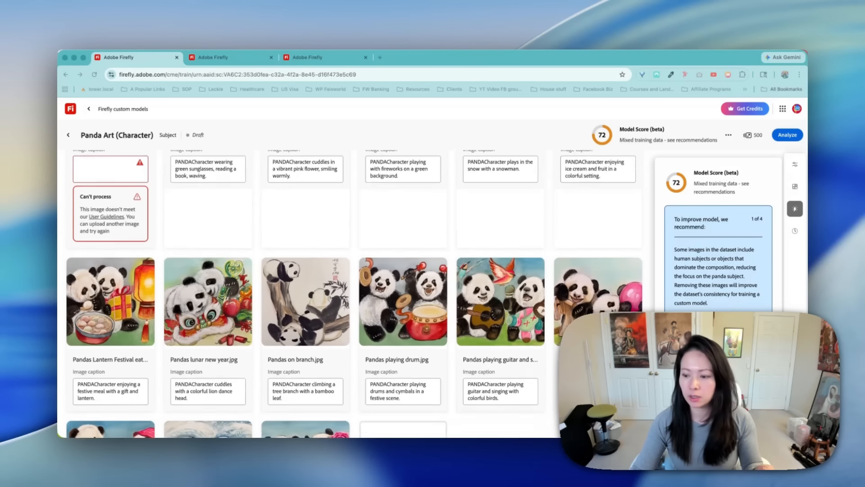
{"action": "scroll", "coordinate": [371, 305], "scroll_direction": "up", "scroll_amount": 7}
{"action": "scroll", "coordinate": [240, 271], "scroll_direction": "down", "scroll_amount": 4}
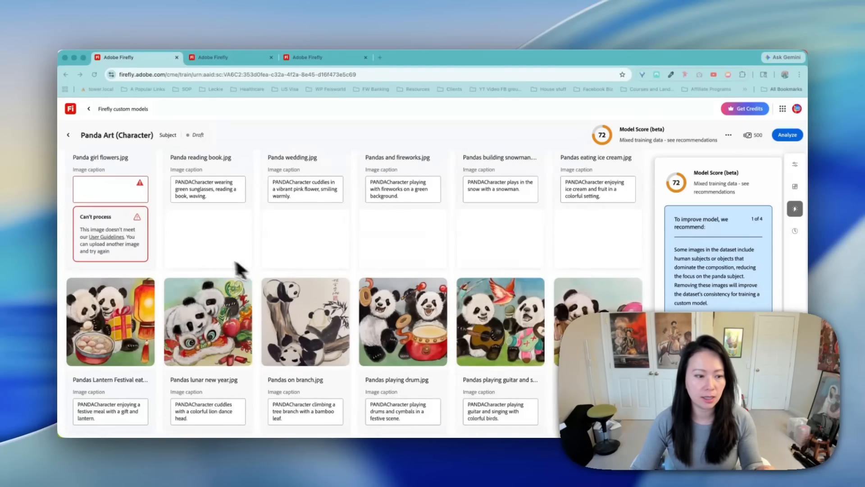
{"action": "left_click", "coordinate": [100, 184]}
{"action": "scroll", "coordinate": [113, 242], "scroll_direction": "up", "scroll_amount": 1}
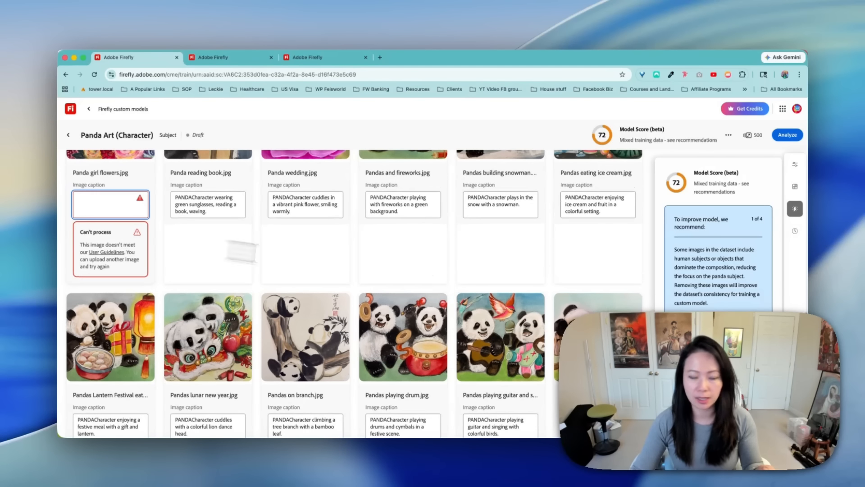
{"action": "left_click", "coordinate": [755, 329]}
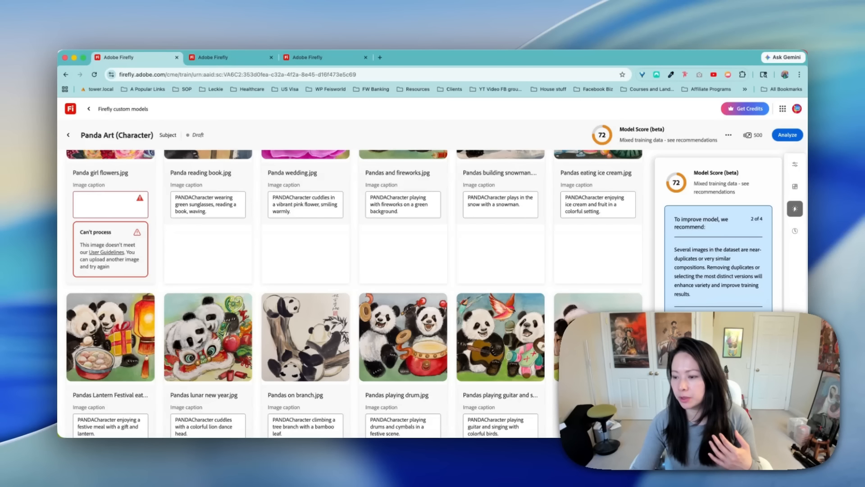
- Delete the unprocessable Panda girl flowers.jpg and Panda and young girl.jpg images from the Panda Art (Character) training set
{"action": "scroll", "coordinate": [396, 251], "scroll_direction": "up", "scroll_amount": 4}
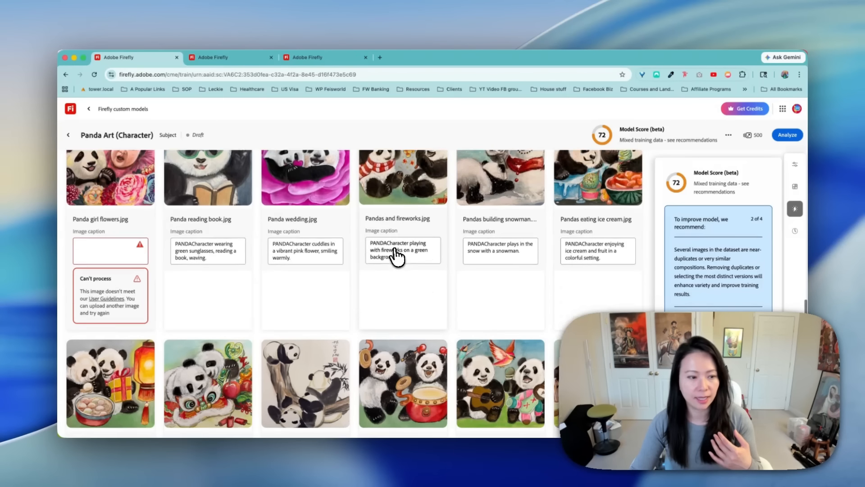
{"action": "left_click", "coordinate": [79, 245]}
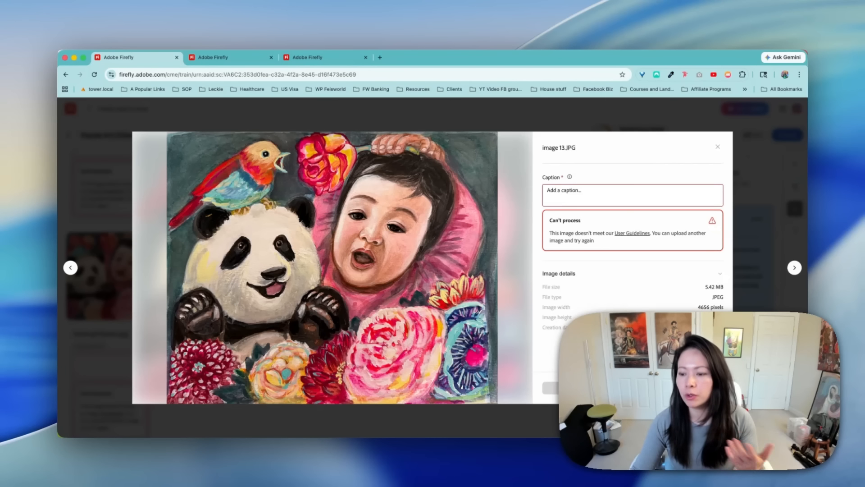
{"action": "key", "text": "Escape"}
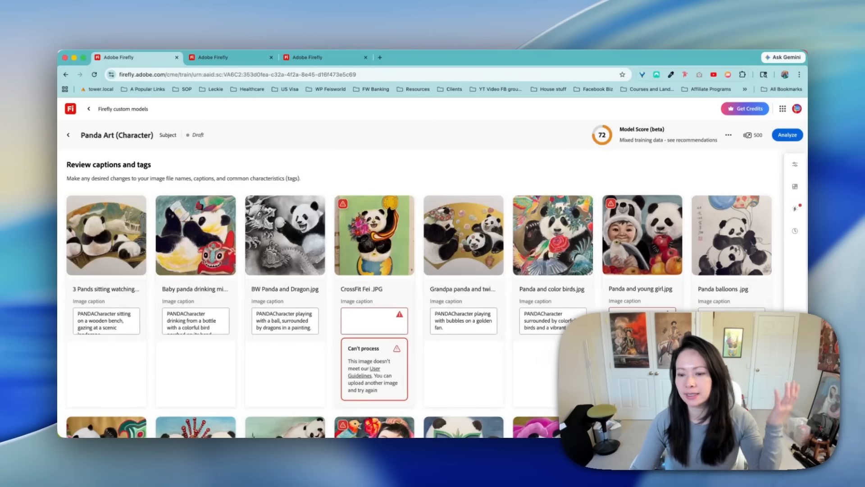
{"action": "left_click", "coordinate": [662, 271]}
{"action": "left_click", "coordinate": [551, 388]}
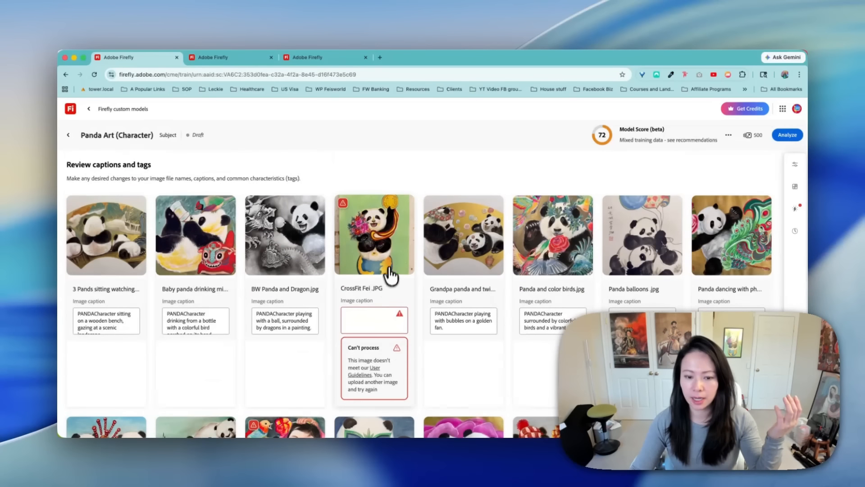
- Delete the unprocessable CrossFit image and the light version of Panda girl flowers from the Panda Art (Character) training set
{"action": "left_click", "coordinate": [392, 270]}
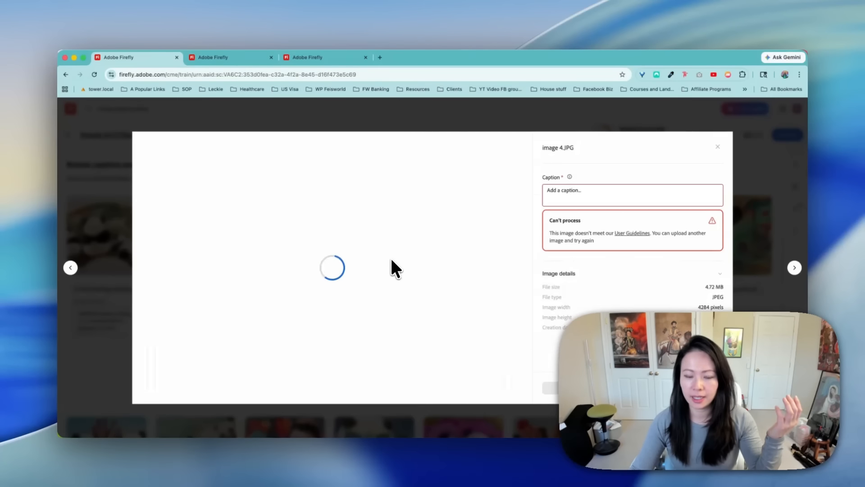
{"action": "left_click", "coordinate": [557, 388]}
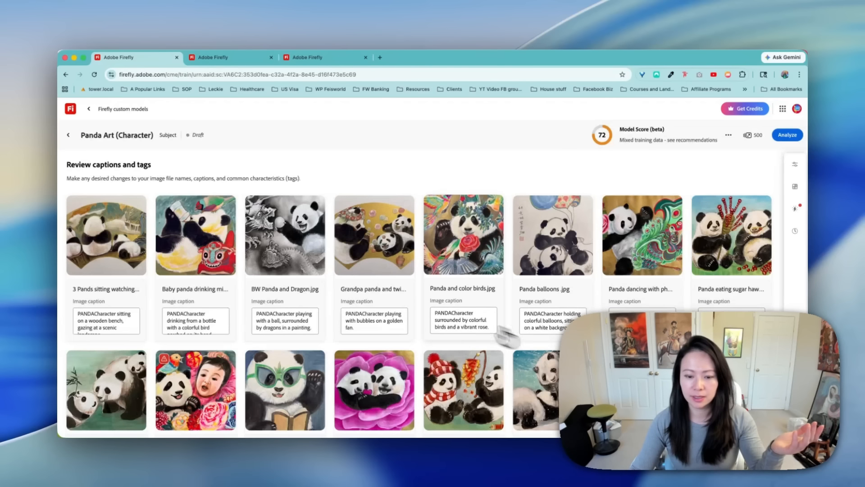
{"action": "scroll", "coordinate": [505, 333], "scroll_direction": "down", "scroll_amount": 5}
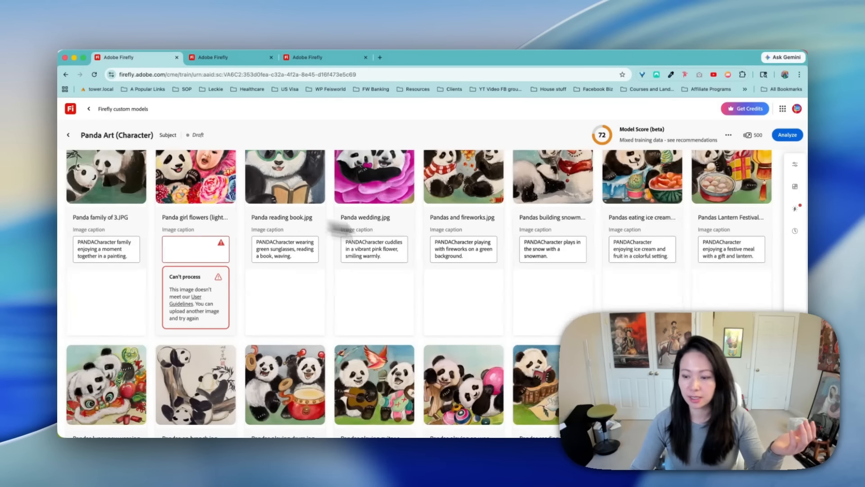
{"action": "left_click", "coordinate": [194, 202]}
{"action": "left_click", "coordinate": [556, 388]}
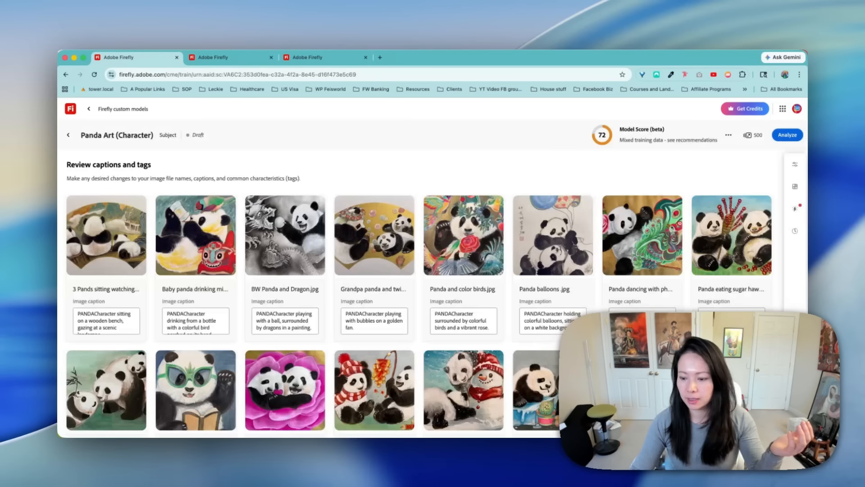
- Check the remaining panda images for processing errors and analyze the Panda Art (Character) model again
{"action": "scroll", "coordinate": [460, 310], "scroll_direction": "down", "scroll_amount": 10}
{"action": "scroll", "coordinate": [538, 315], "scroll_direction": "up", "scroll_amount": 10}
{"action": "scroll", "coordinate": [564, 317], "scroll_direction": "down", "scroll_amount": 1}
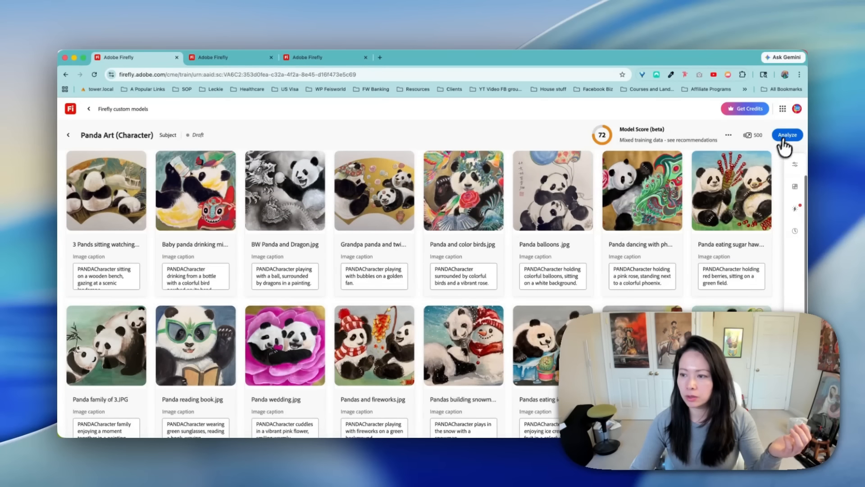
{"action": "left_click", "coordinate": [788, 135]}
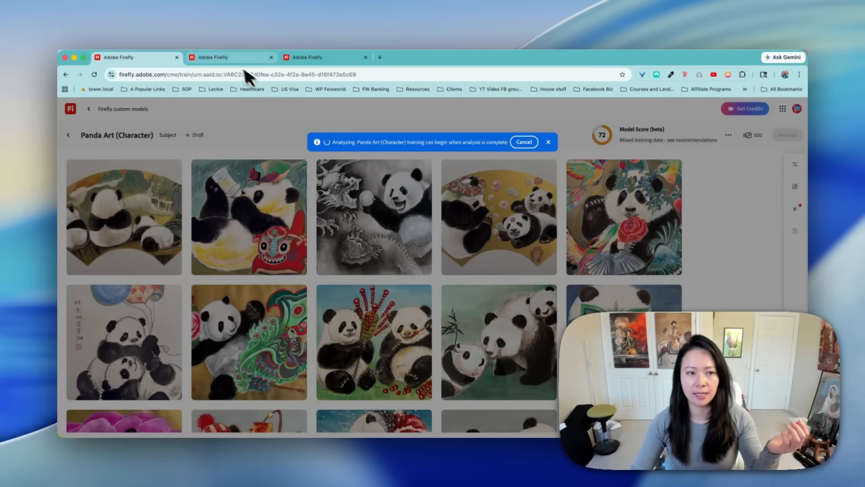
- Delete the unprocessable CrossFit, Panda and young girl, and Panda girl flowers images from the Panda Watercolor Whimsy training set
{"action": "left_click", "coordinate": [229, 56]}
{"action": "key", "text": "Escape"}
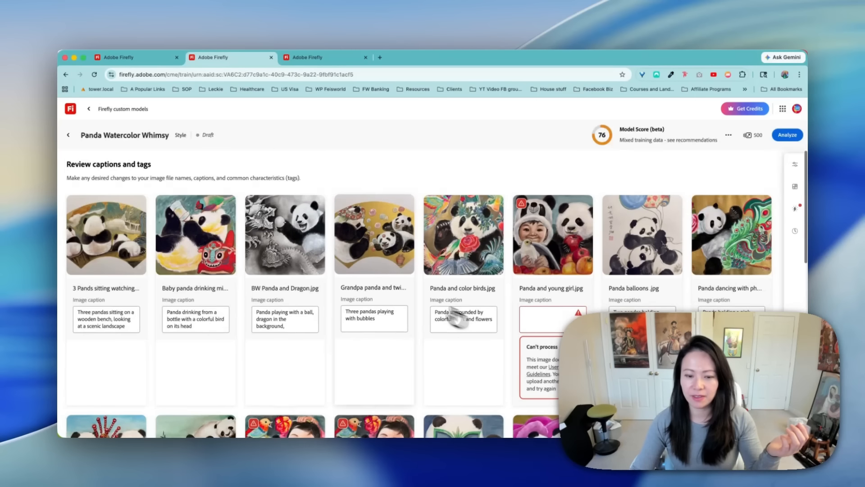
{"action": "scroll", "coordinate": [496, 270], "scroll_direction": "down", "scroll_amount": 4}
{"action": "left_click", "coordinate": [546, 197]}
{"action": "key", "text": "Escape"}
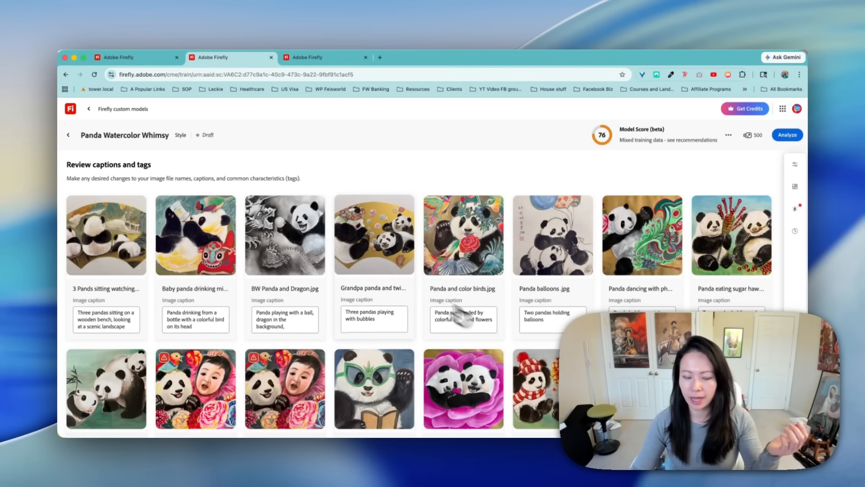
{"action": "scroll", "coordinate": [459, 315], "scroll_direction": "down", "scroll_amount": 4}
{"action": "left_click", "coordinate": [300, 248]}
{"action": "key", "text": "Escape"}
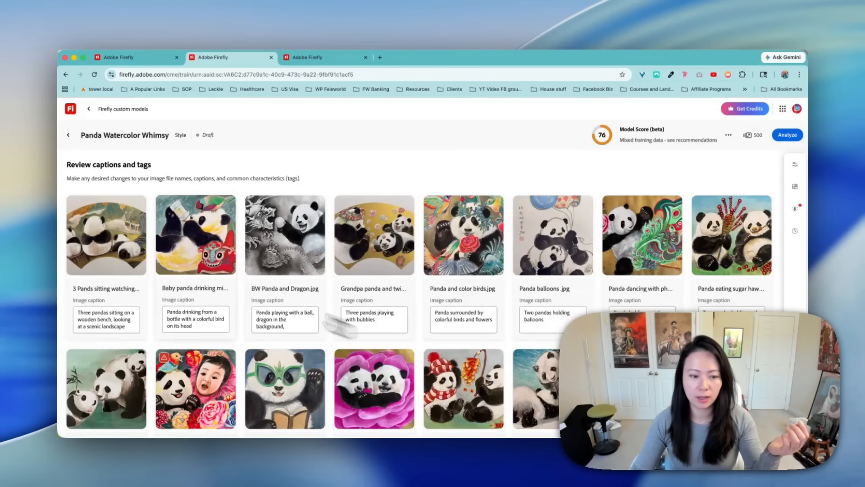
{"action": "scroll", "coordinate": [222, 322], "scroll_direction": "down", "scroll_amount": 4}
- Look through the Classical Chinese Illustration model's training images and captions and start its analysis
{"action": "left_click", "coordinate": [311, 57]}
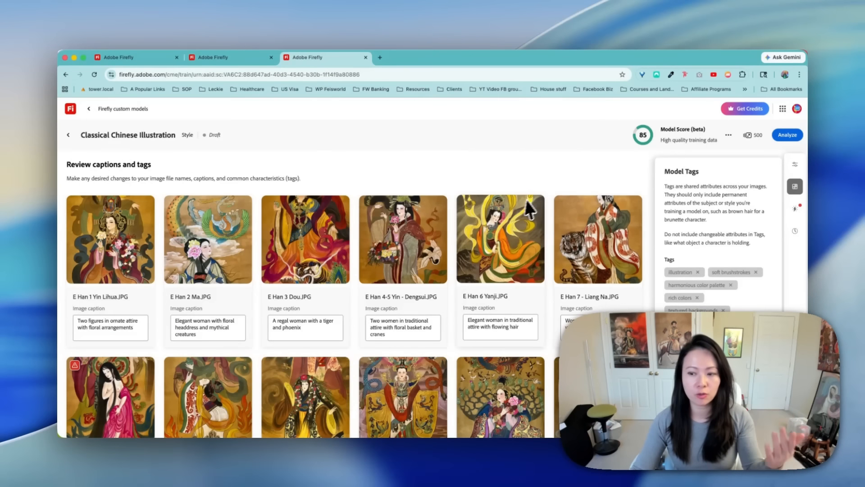
{"action": "scroll", "coordinate": [472, 225], "scroll_direction": "down", "scroll_amount": 8}
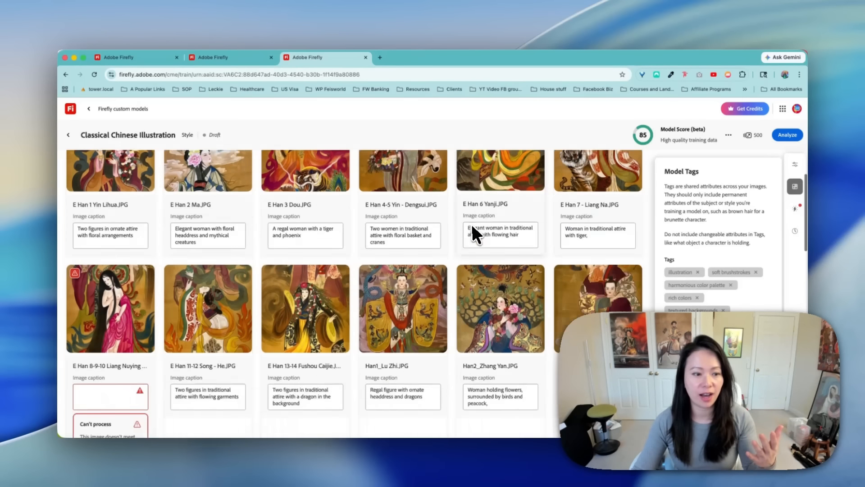
{"action": "scroll", "coordinate": [474, 229], "scroll_direction": "down", "scroll_amount": 10}
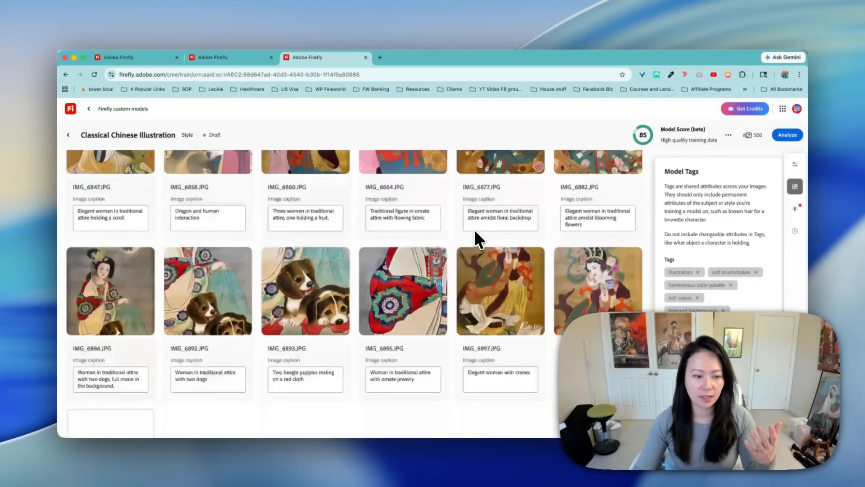
{"action": "scroll", "coordinate": [498, 231], "scroll_direction": "up", "scroll_amount": 20}
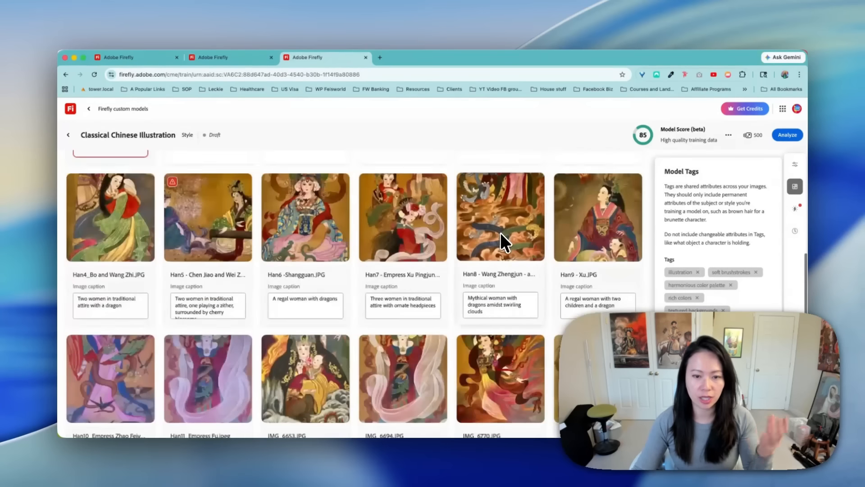
{"action": "left_click", "coordinate": [796, 136]}
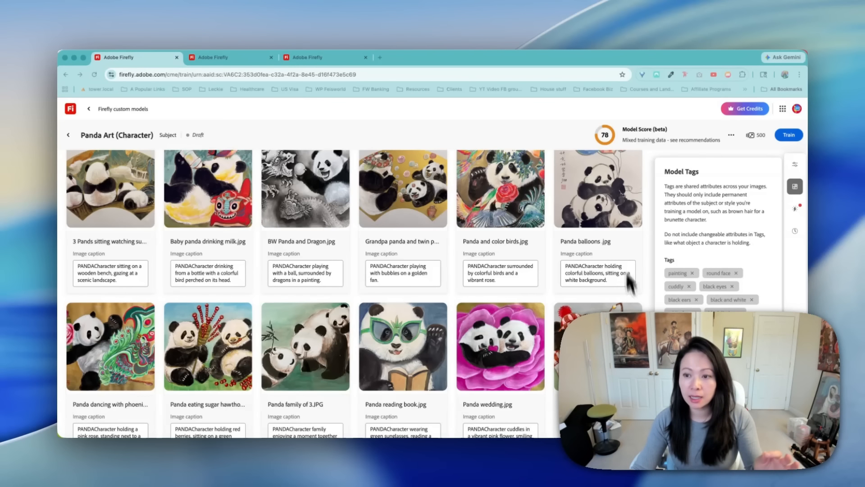
- Start training the Panda Art (Character) model, agree to the image training permission, and look over its queued training set
{"action": "left_click", "coordinate": [784, 139]}
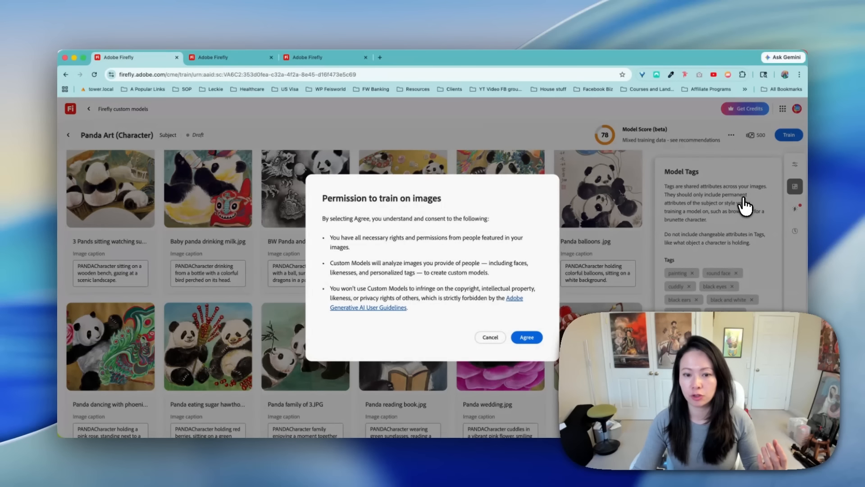
{"action": "left_click", "coordinate": [527, 337]}
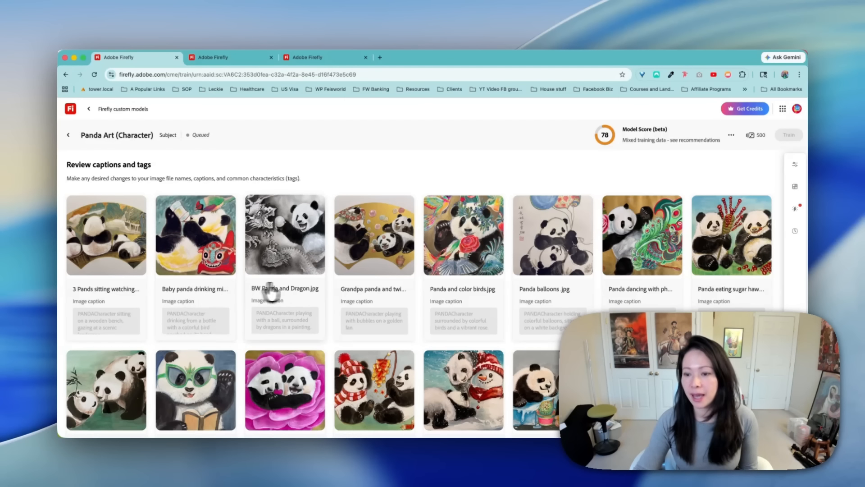
{"action": "scroll", "coordinate": [345, 313], "scroll_direction": "down", "scroll_amount": 5}
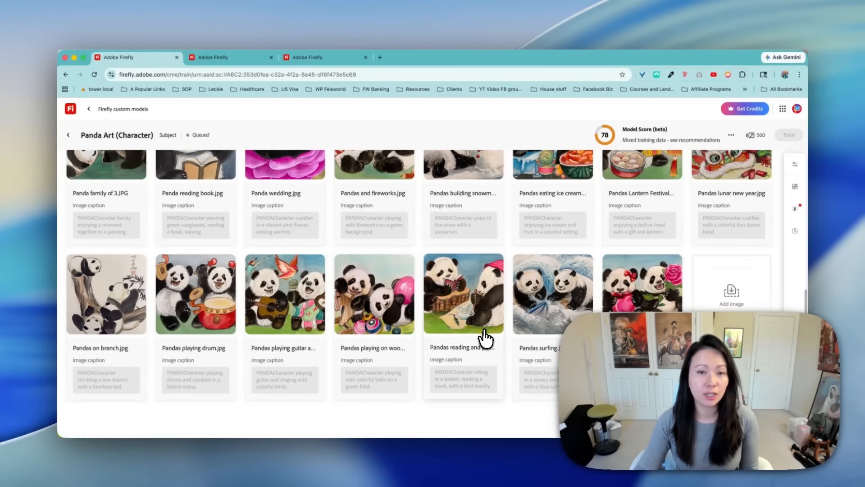
{"action": "scroll", "coordinate": [476, 334], "scroll_direction": "up", "scroll_amount": 5}
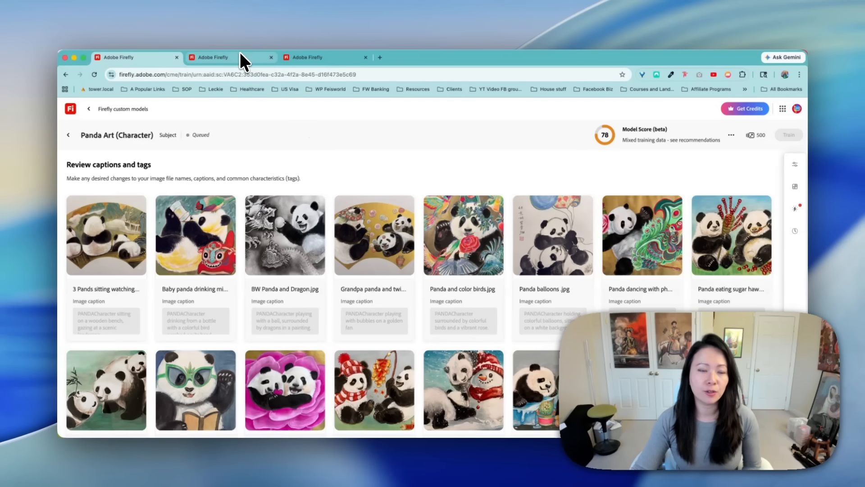
- Start training the Panda Watercolor Whimsy model and check the Classical Chinese Illustration model's status
{"action": "left_click", "coordinate": [238, 53]}
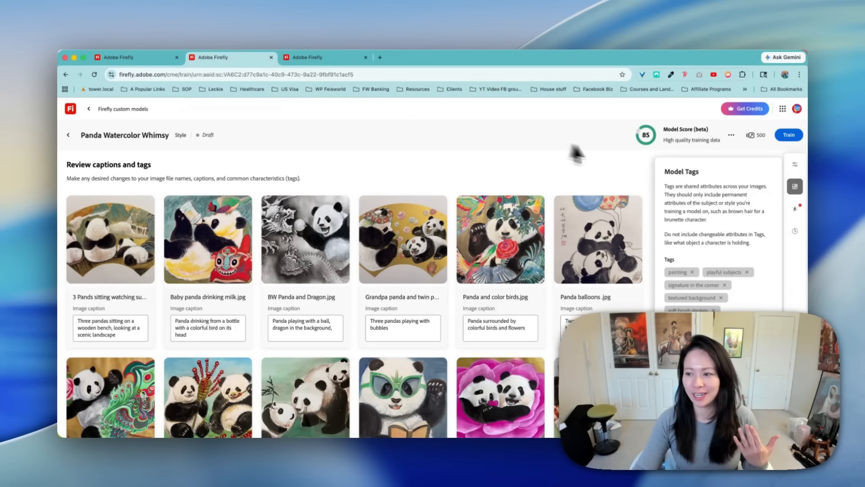
{"action": "left_click", "coordinate": [790, 135]}
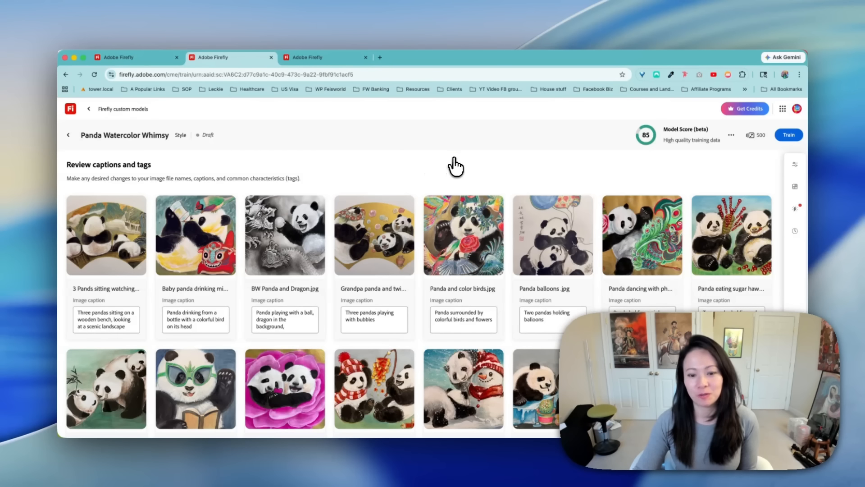
{"action": "left_click", "coordinate": [311, 58]}
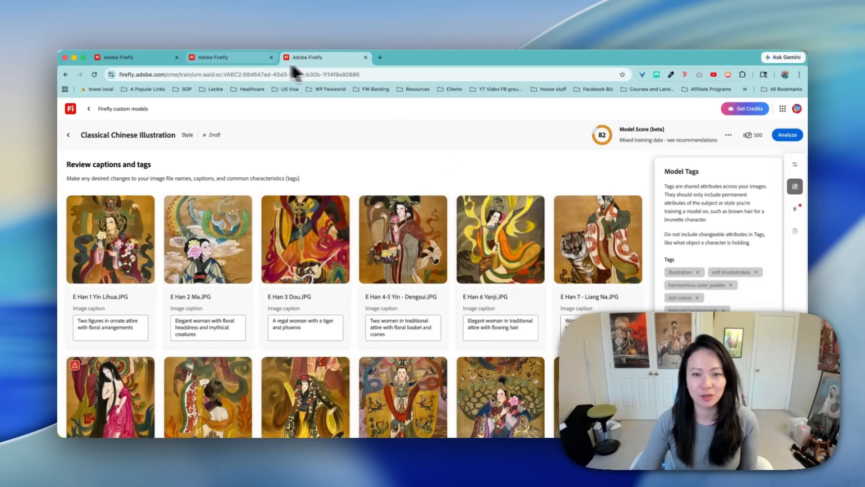
{"action": "left_click", "coordinate": [247, 58]}
- Check the Panda Art (Character) training status and read the search answer on how long training a Firefly custom model takes
{"action": "left_click", "coordinate": [115, 59]}
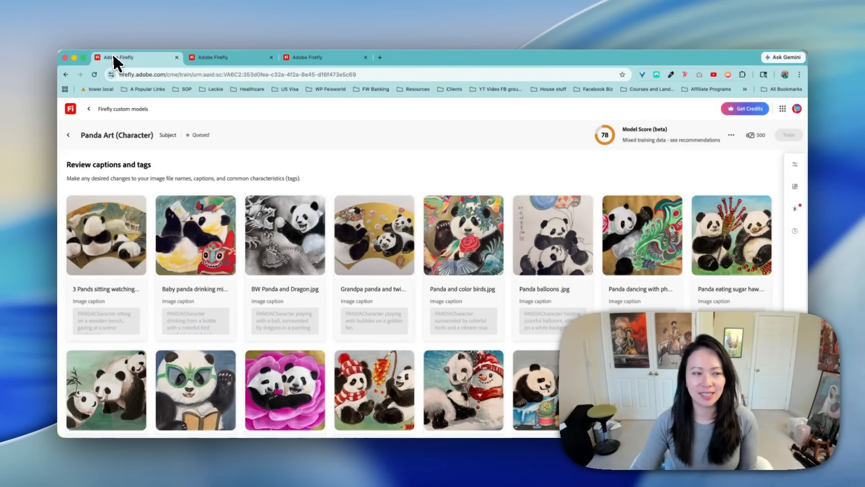
{"action": "left_click", "coordinate": [785, 137]}
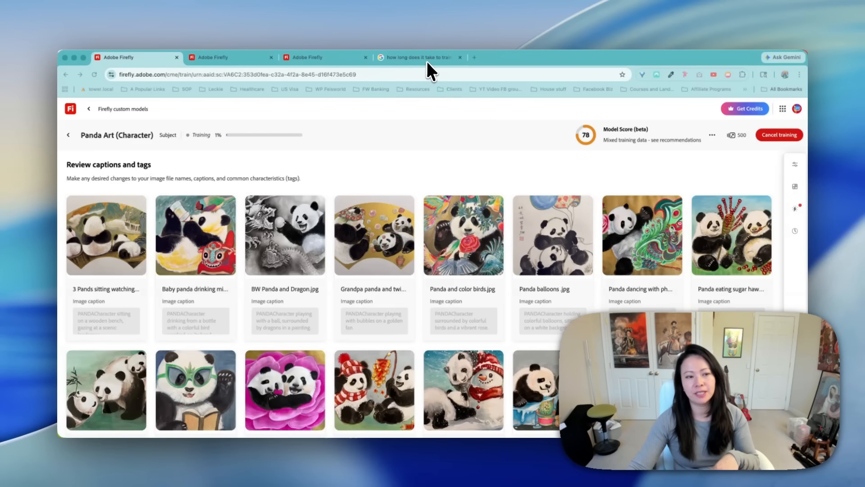
{"action": "left_click", "coordinate": [439, 57]}
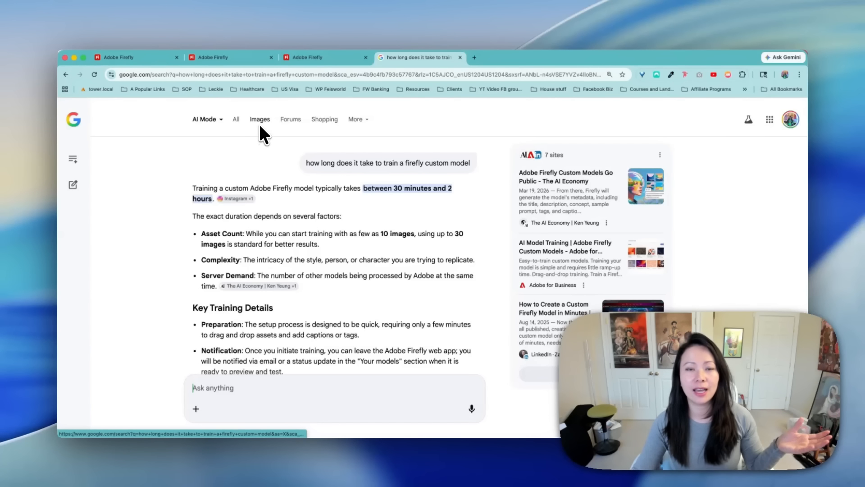
{"action": "left_click", "coordinate": [160, 57]}
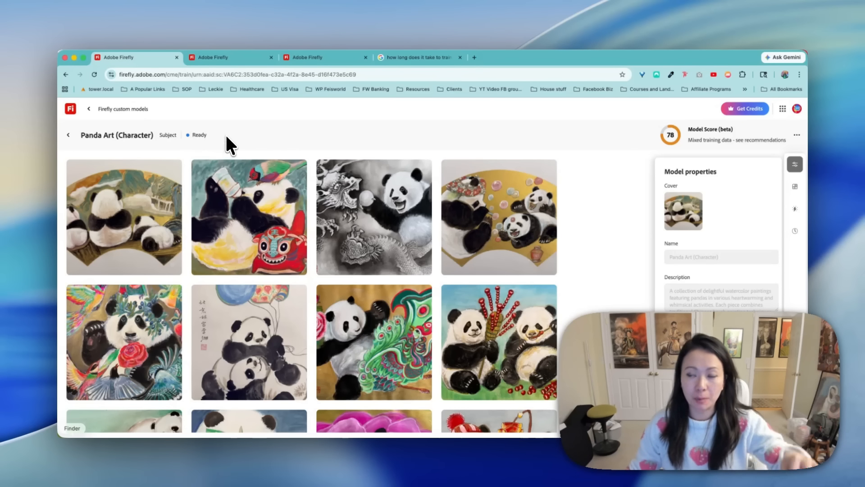
- Review the Panda Art (Character) model's properties, tags and analysis recommendations
{"action": "left_click", "coordinate": [796, 166]}
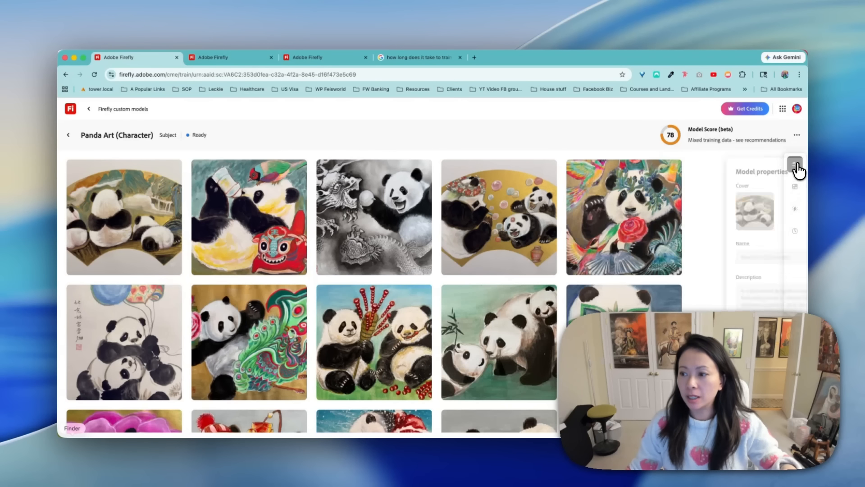
{"action": "left_click", "coordinate": [796, 168]}
{"action": "scroll", "coordinate": [726, 247], "scroll_direction": "down", "scroll_amount": 3}
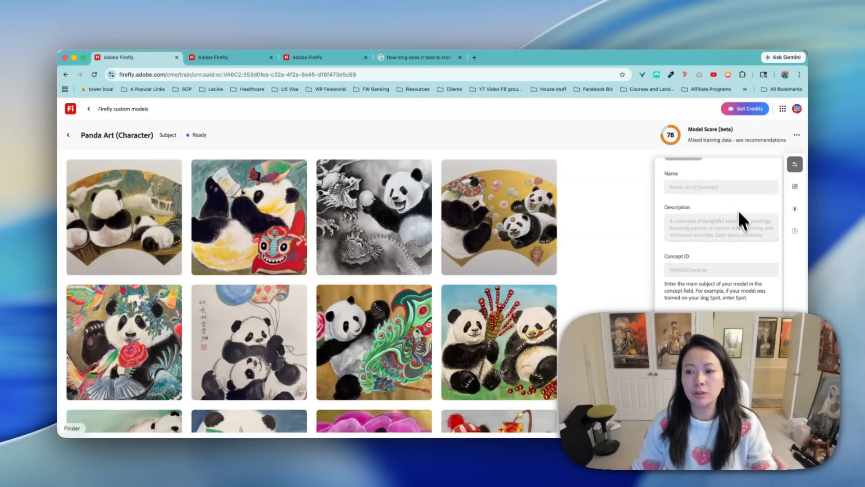
{"action": "left_click", "coordinate": [795, 188]}
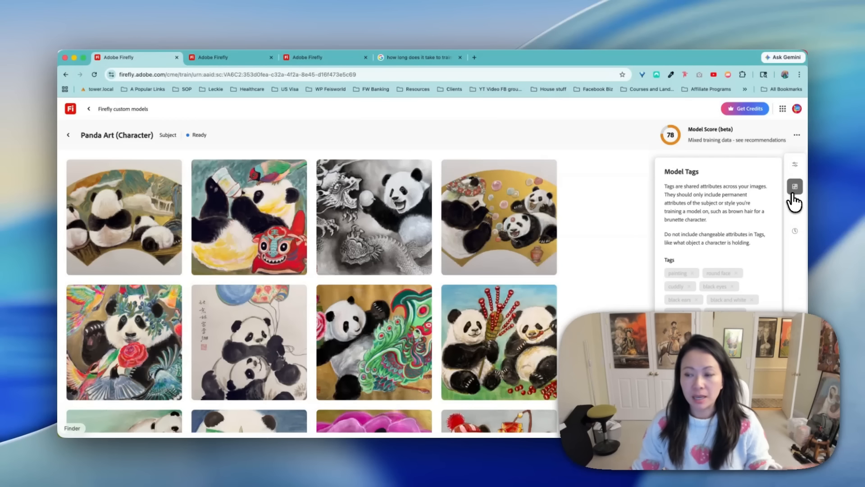
{"action": "left_click", "coordinate": [796, 209]}
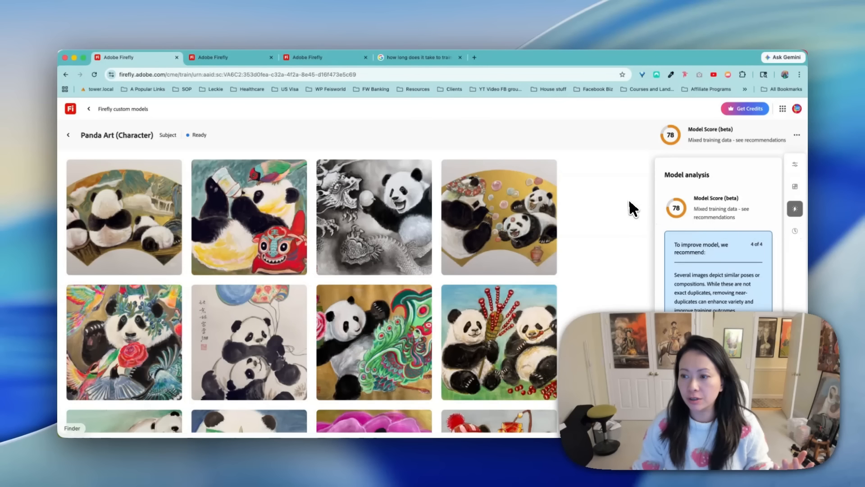
{"action": "left_click", "coordinate": [70, 135]}
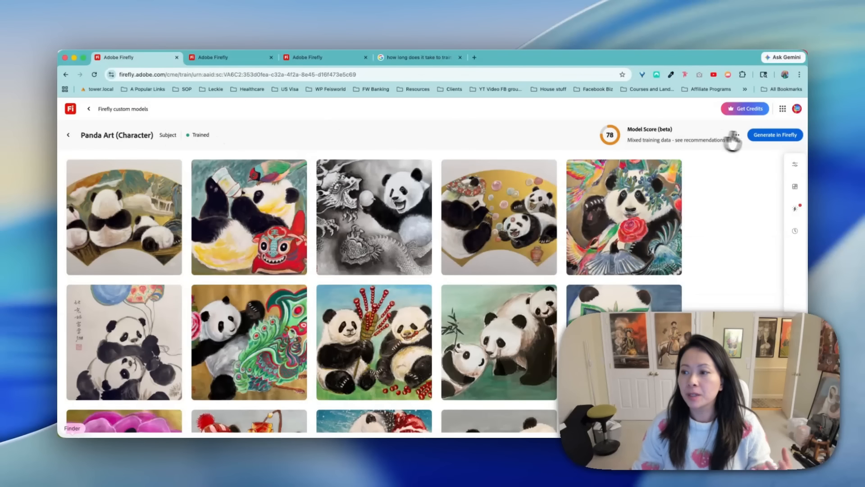
- Open the trained Panda Art (Character) model for image generation and generate images from its prefilled sample prompt
{"action": "left_click", "coordinate": [756, 135]}
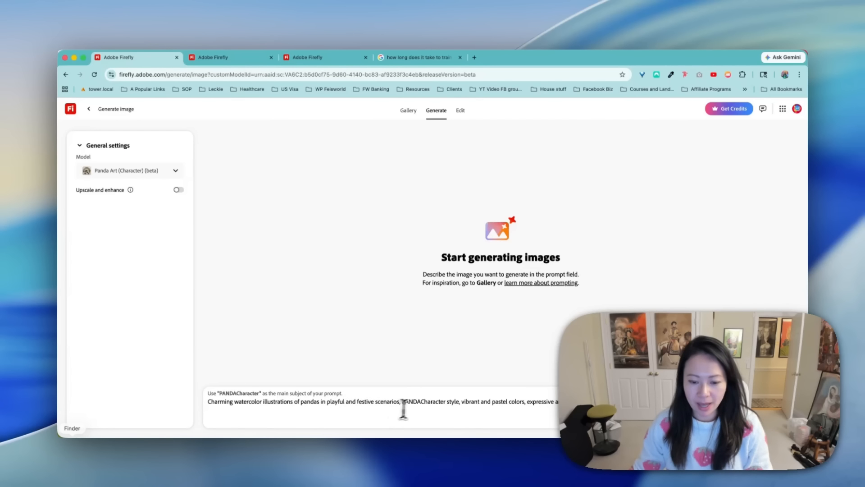
{"action": "left_click", "coordinate": [770, 416]}
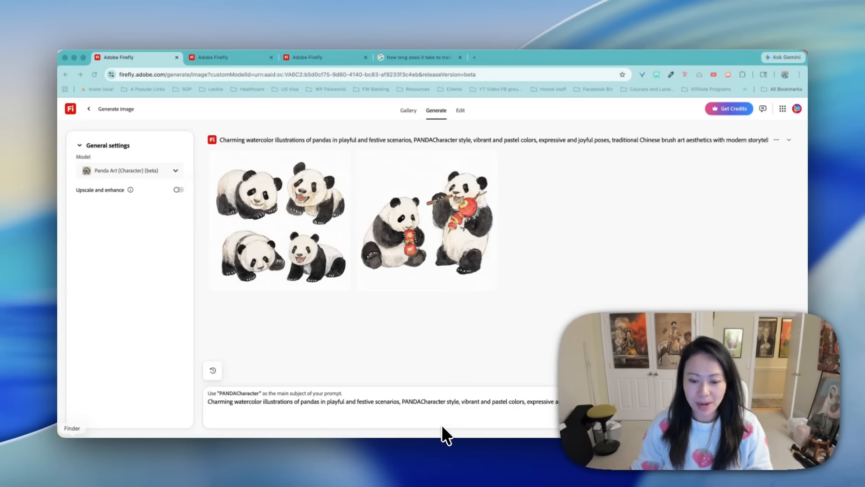
- Replace the prompt with "Create PANDACharacter style, two pandas playing soccer, celebrating World Cup" and generate images
{"action": "triple_click", "coordinate": [447, 402]}
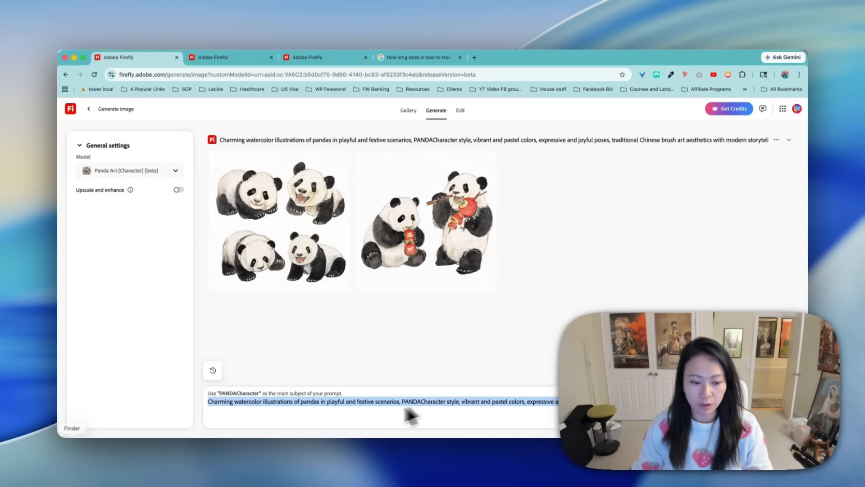
{"action": "left_click", "coordinate": [459, 401]}
{"action": "left_click_drag", "start_coordinate": [460, 402], "coordinate": [403, 402]}
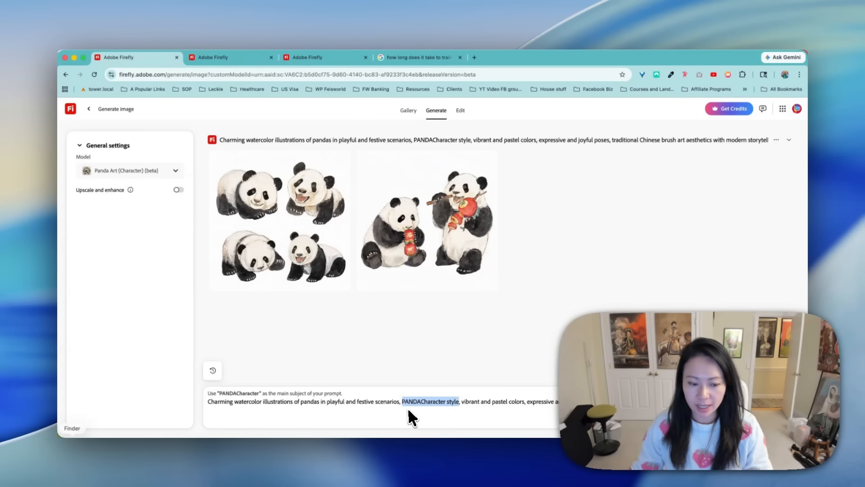
{"action": "key", "text": "super+a"}
{"action": "type", "text": "Create"}
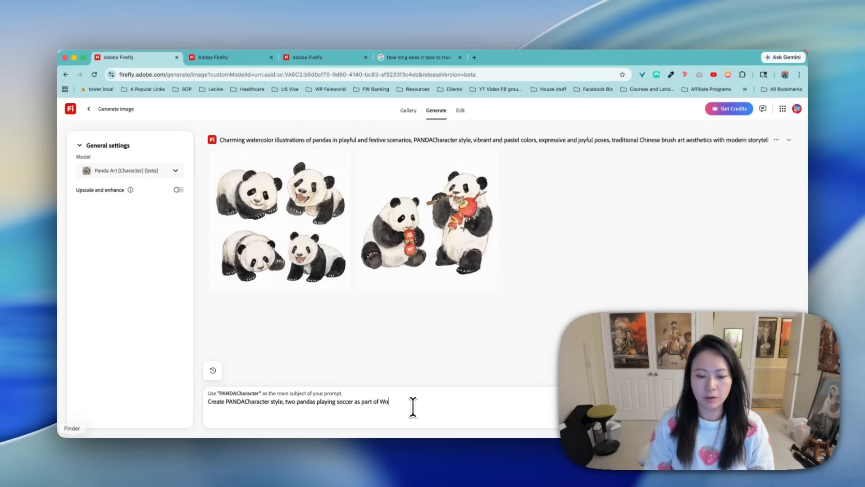
{"action": "key", "text": "Return"}
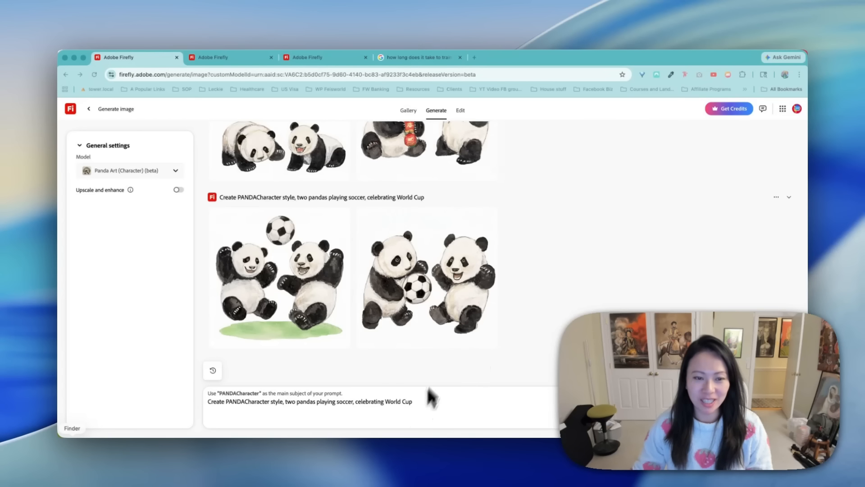
- Look up FIFA on the web and generate images from the prompt "Create PANDACharacter style, one panda celebrating FIFA World Cup 2026"
{"action": "scroll", "coordinate": [471, 220], "scroll_direction": "up", "scroll_amount": 3}
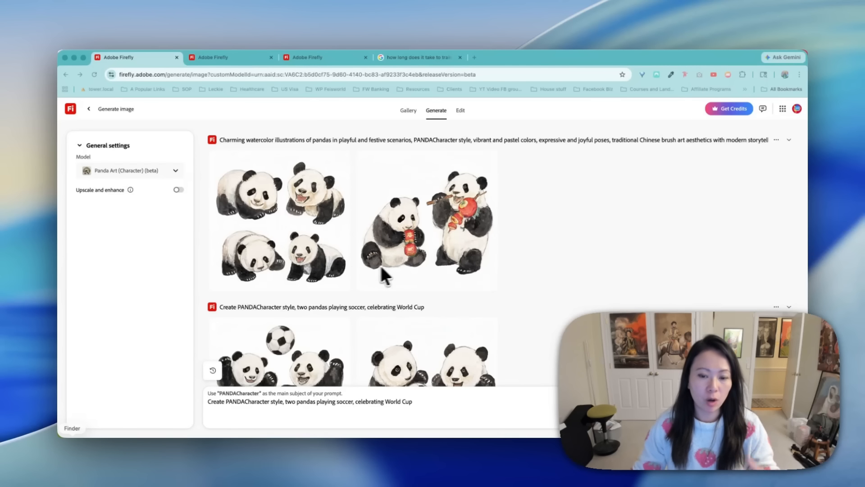
{"action": "scroll", "coordinate": [531, 290], "scroll_direction": "down", "scroll_amount": 3}
{"action": "left_click", "coordinate": [288, 403]}
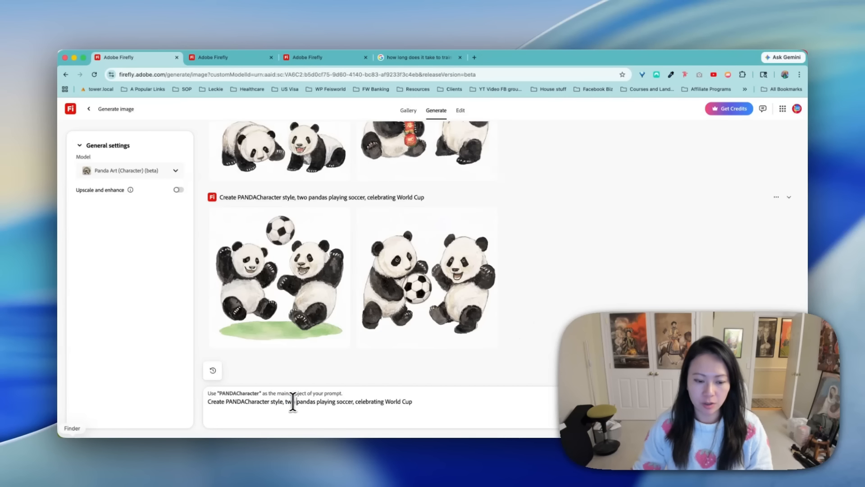
{"action": "left_click_drag", "start_coordinate": [284, 402], "coordinate": [357, 407]}
{"action": "type", "text": "one cute"}
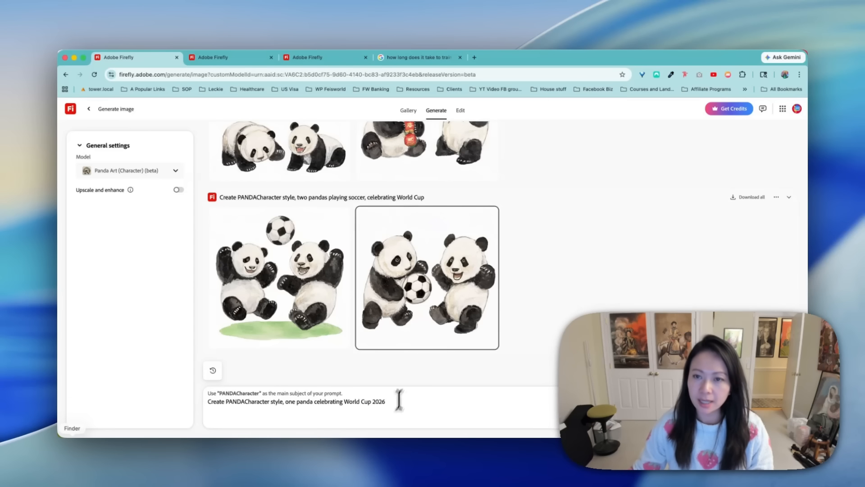
{"action": "left_click", "coordinate": [474, 57]}
{"action": "type", "text": "FIFA"}
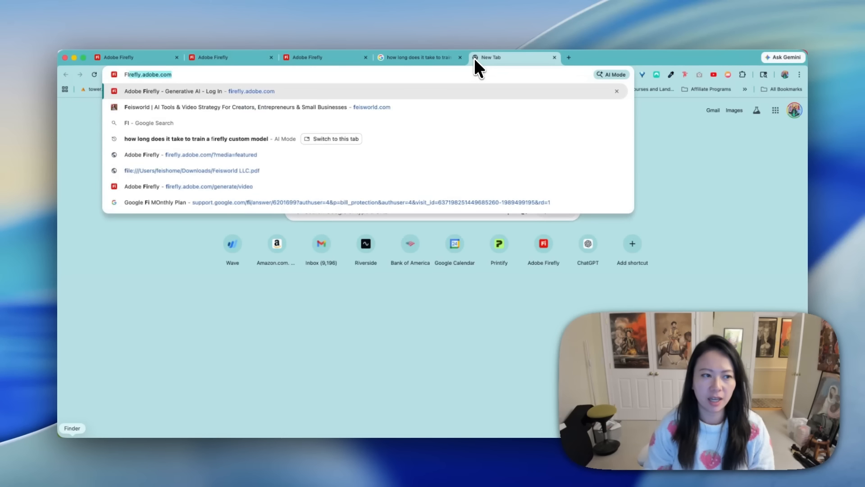
{"action": "key", "text": "Return"}
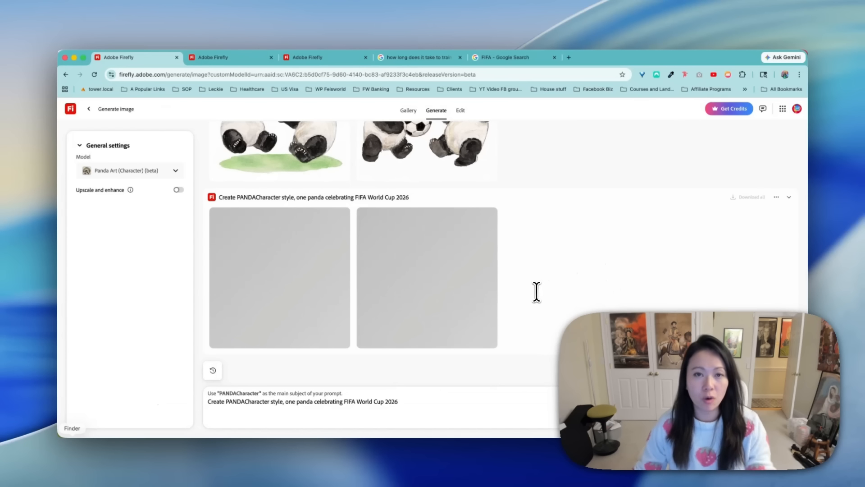
- Compare the panda images from all three prompts, view the list of generation models, and switch to the other custom models
{"action": "scroll", "coordinate": [534, 294], "scroll_direction": "up", "scroll_amount": 5}
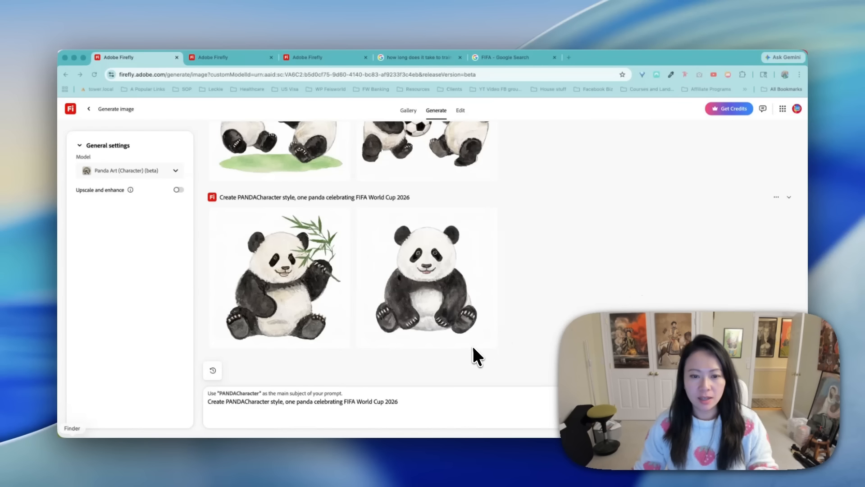
{"action": "left_click", "coordinate": [405, 403]}
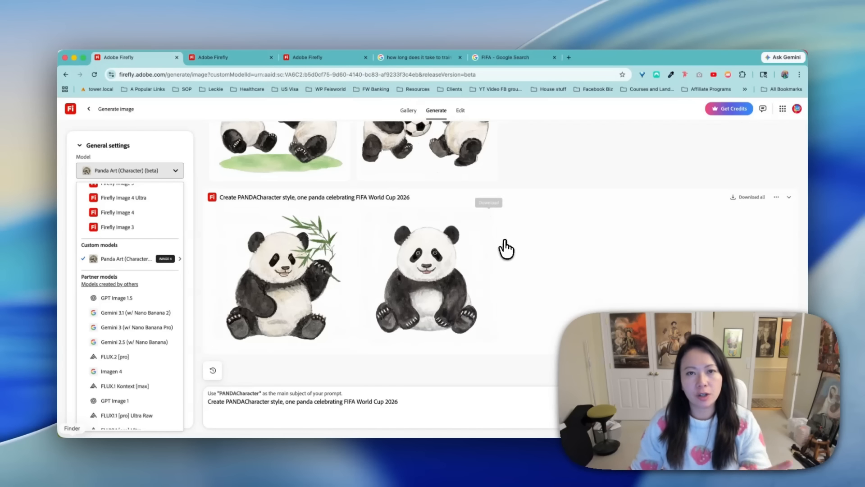
{"action": "scroll", "coordinate": [521, 265], "scroll_direction": "up", "scroll_amount": 2}
{"action": "scroll", "coordinate": [523, 267], "scroll_direction": "up", "scroll_amount": 3}
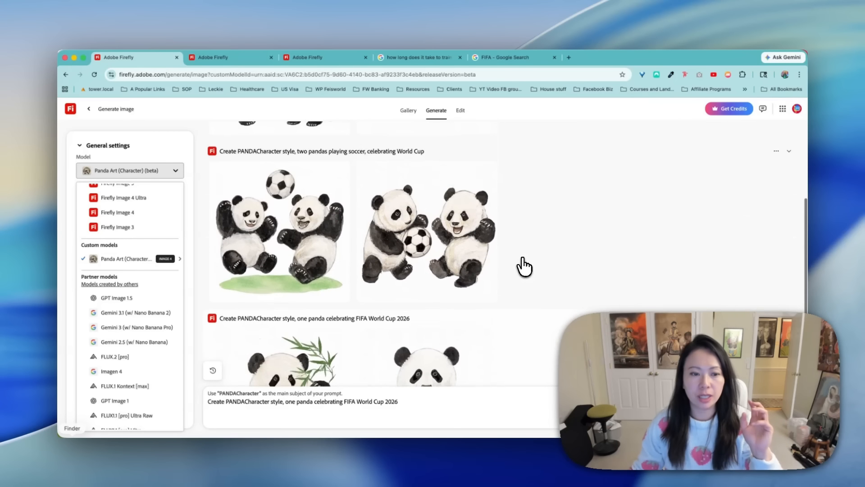
{"action": "scroll", "coordinate": [522, 266], "scroll_direction": "up", "scroll_amount": 4}
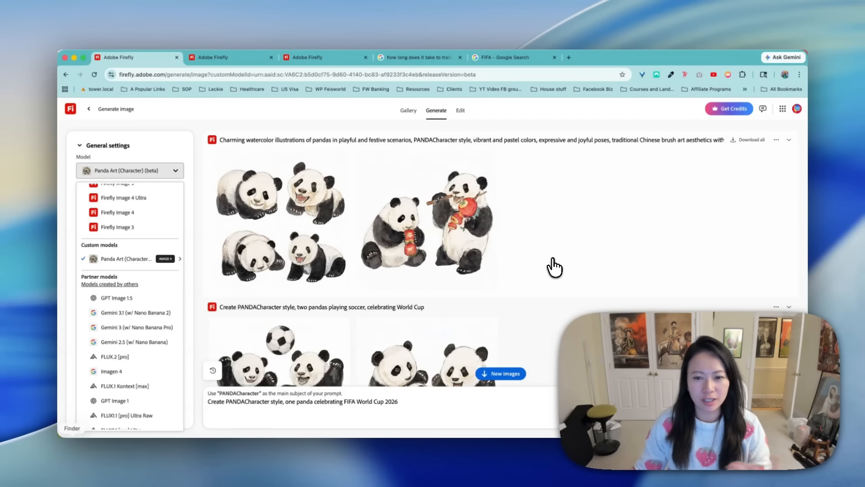
{"action": "scroll", "coordinate": [554, 268], "scroll_direction": "down", "scroll_amount": 3}
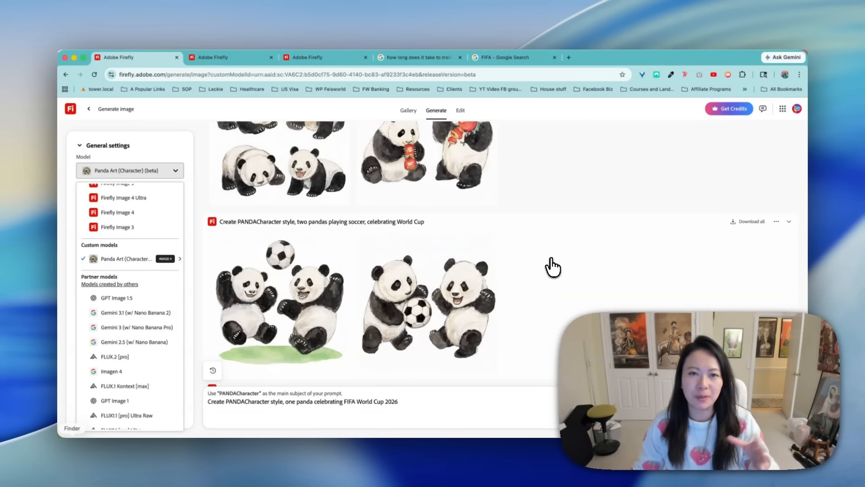
{"action": "scroll", "coordinate": [541, 264], "scroll_direction": "down", "scroll_amount": 1}
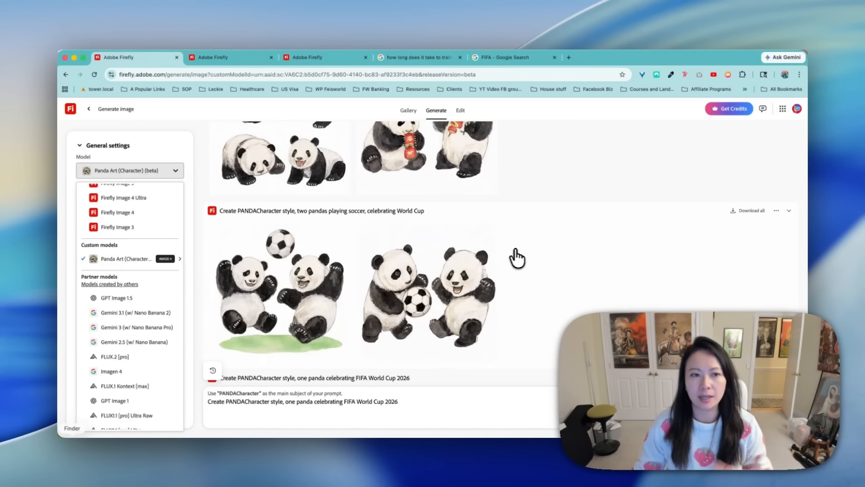
{"action": "scroll", "coordinate": [534, 277], "scroll_direction": "down", "scroll_amount": 2}
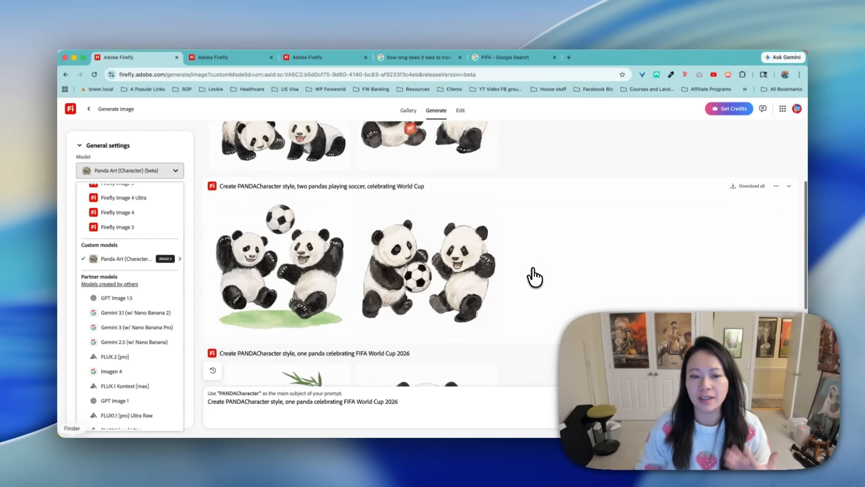
{"action": "left_click", "coordinate": [241, 56]}
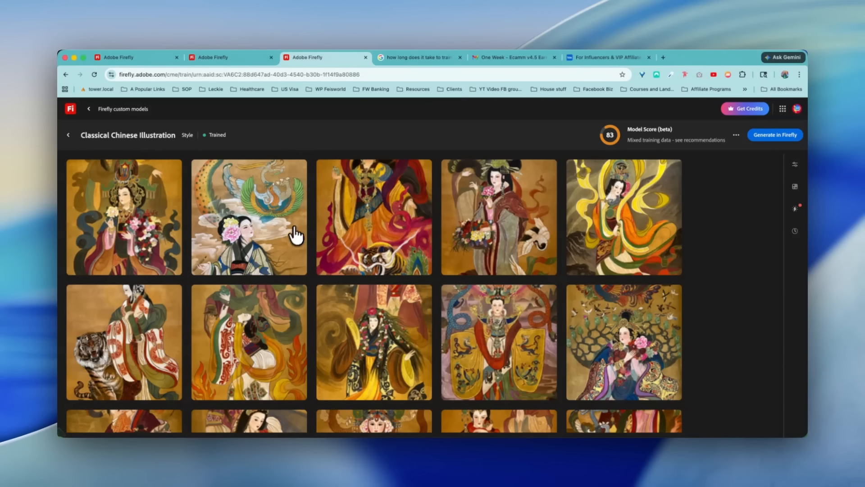
- Open the trained Classical Chinese Illustration model for image generation and generate images from its prefilled sample prompt
{"action": "left_click", "coordinate": [787, 137]}
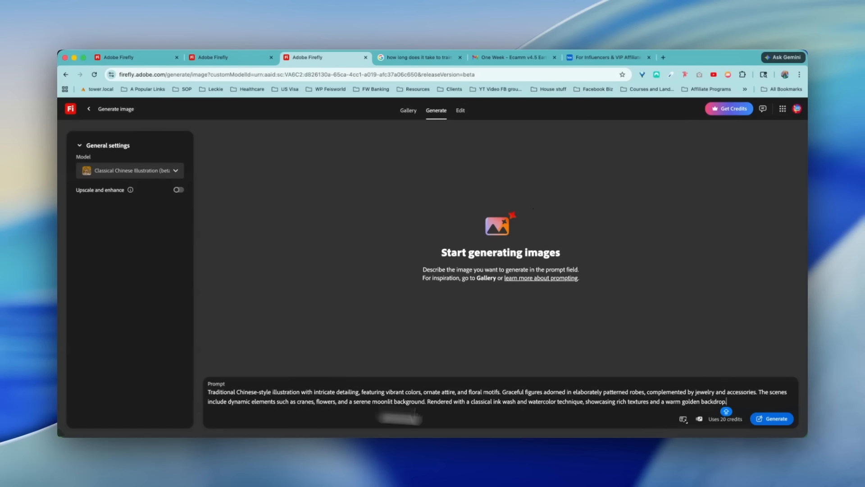
{"action": "left_click", "coordinate": [772, 419]}
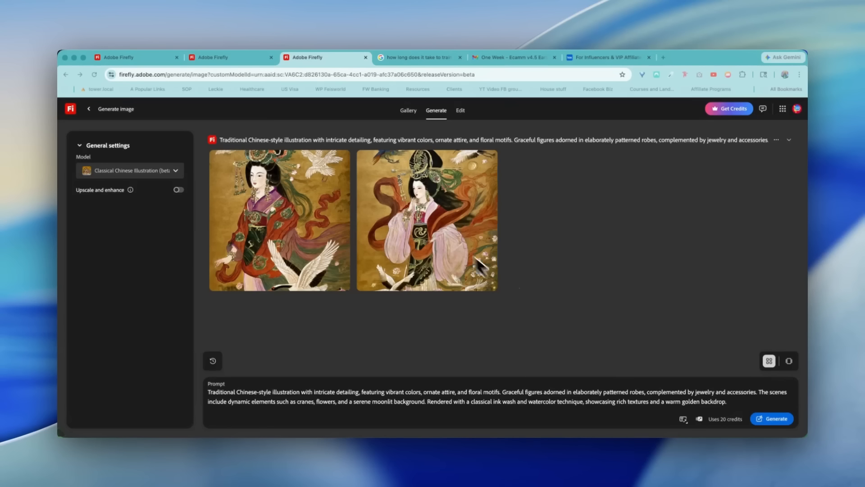
- Examine both generated classical Chinese figures at large size in the image editor and return to the generation results
{"action": "left_click", "coordinate": [278, 238]}
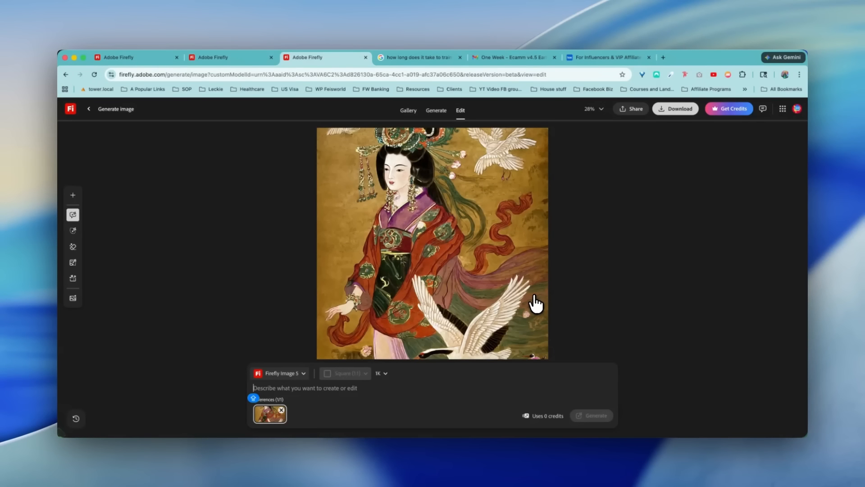
{"action": "scroll", "coordinate": [523, 315], "scroll_direction": "down", "scroll_amount": 10}
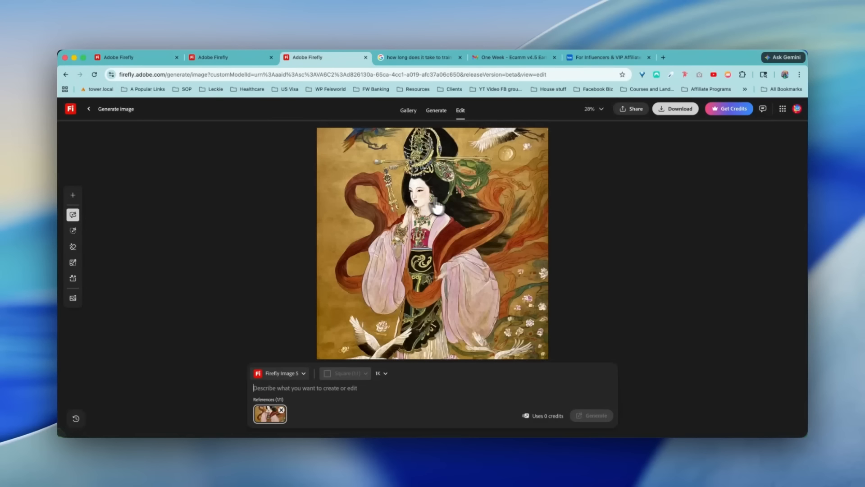
{"action": "scroll", "coordinate": [516, 220], "scroll_direction": "up", "scroll_amount": 1}
{"action": "scroll", "coordinate": [515, 220], "scroll_direction": "down", "scroll_amount": 2}
{"action": "scroll", "coordinate": [516, 220], "scroll_direction": "up", "scroll_amount": 2}
{"action": "scroll", "coordinate": [517, 220], "scroll_direction": "down", "scroll_amount": 2}
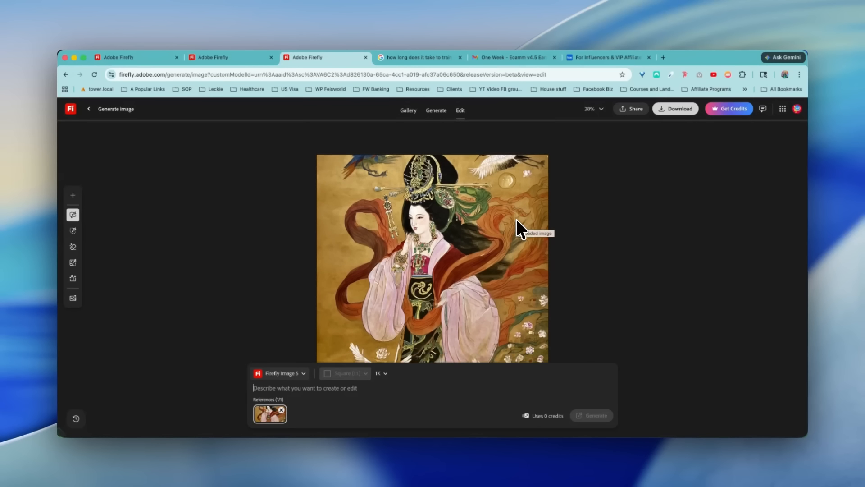
{"action": "scroll", "coordinate": [517, 220], "scroll_direction": "down", "scroll_amount": 2}
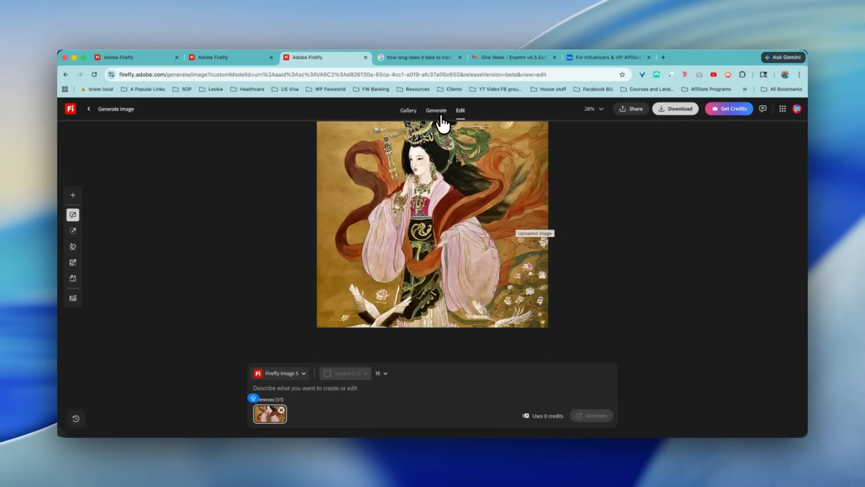
{"action": "left_click", "coordinate": [439, 115]}
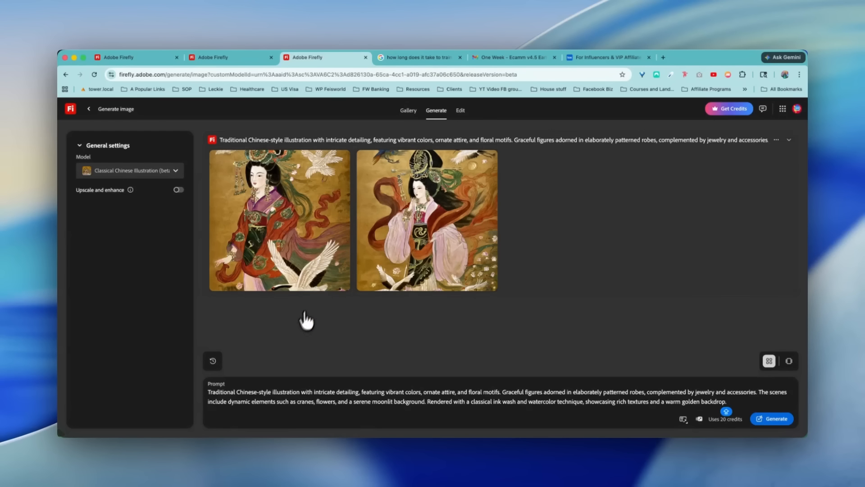
- Try the Upscale and enhance option, read its description, and switch it off again
{"action": "left_click", "coordinate": [178, 190]}
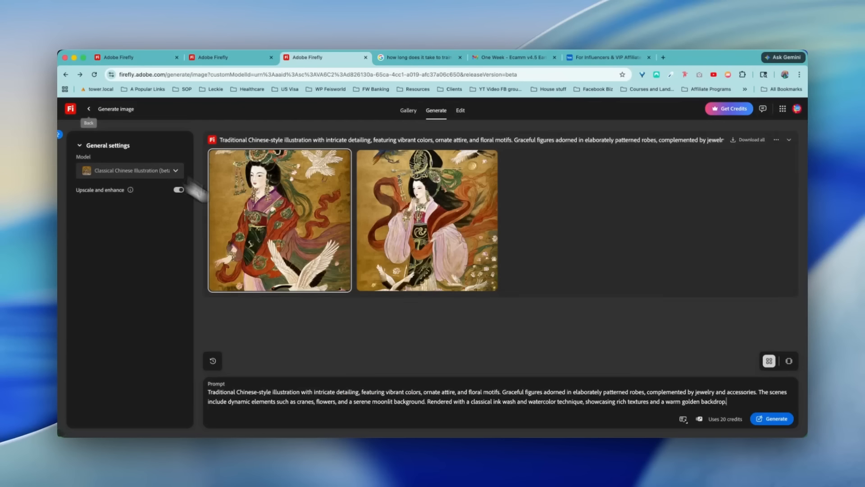
{"action": "key", "text": "super+a"}
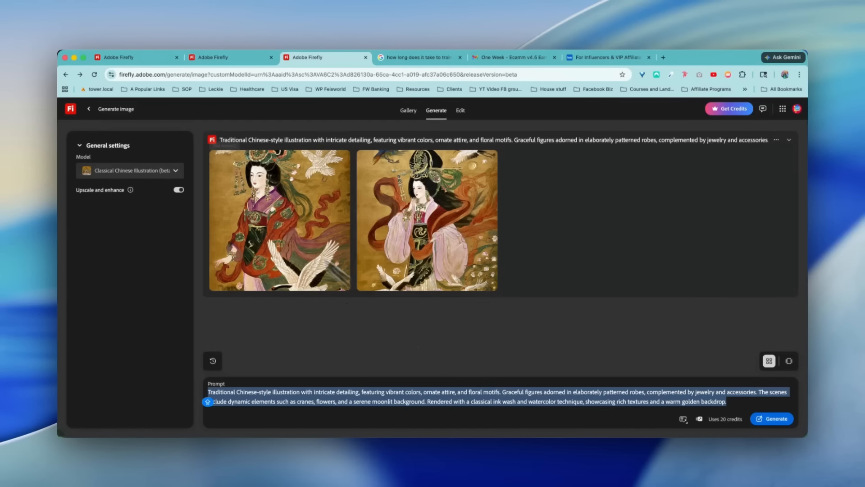
{"action": "mouse_move", "coordinate": [113, 190]}
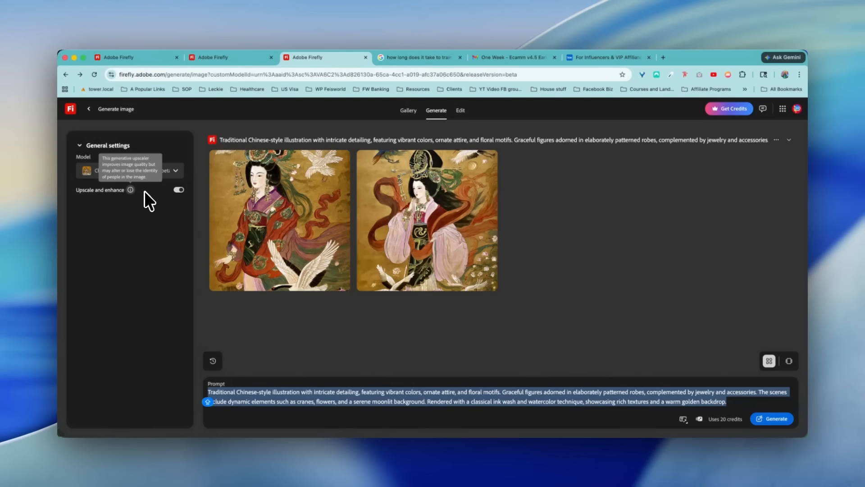
{"action": "left_click", "coordinate": [164, 190]}
- Replace the prompt with "CHINESE empress holding a Chinese calligraphy scroll or handroll", enable prompt suggestions, and generate images
{"action": "left_click", "coordinate": [310, 395]}
{"action": "key", "text": "super+a"}
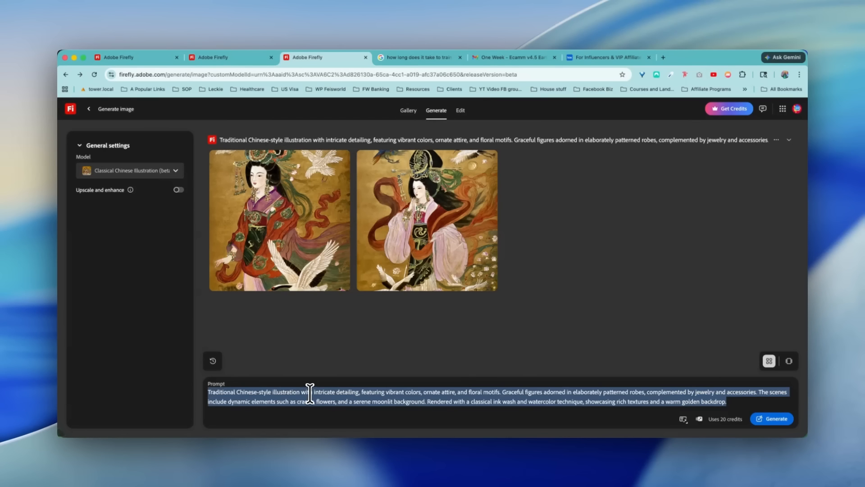
{"action": "type", "text": "CHINESE"}
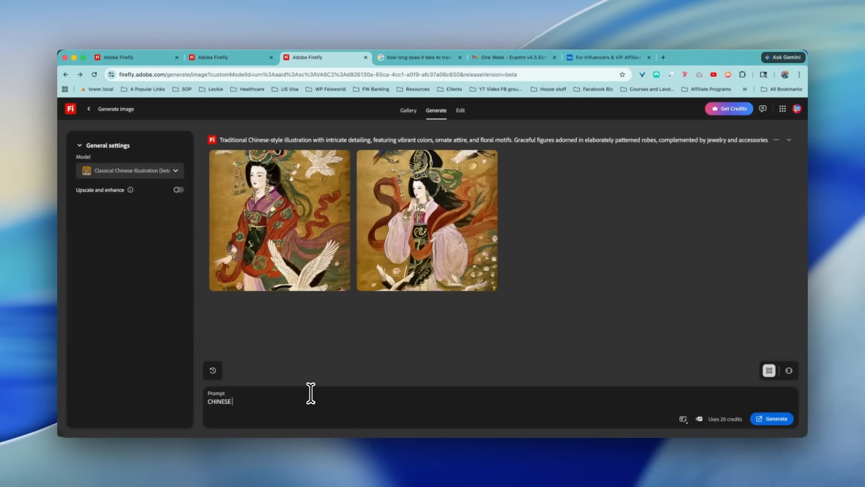
{"action": "type", "text": " empress holding a Chinese calligraphy scroll or handroll"}
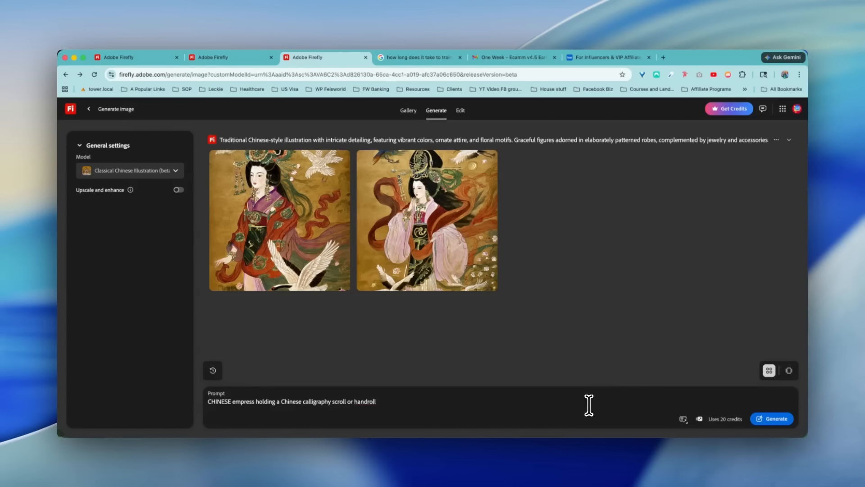
{"action": "left_click", "coordinate": [683, 413]}
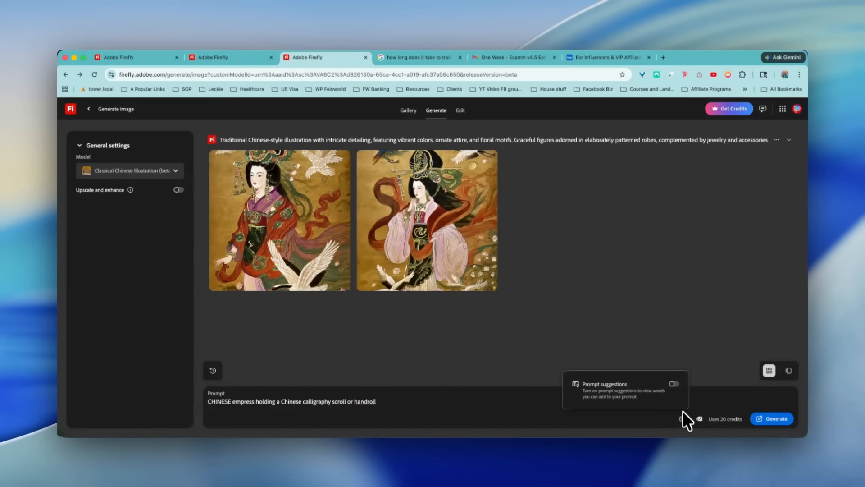
{"action": "left_click", "coordinate": [673, 384]}
{"action": "left_click", "coordinate": [769, 420]}
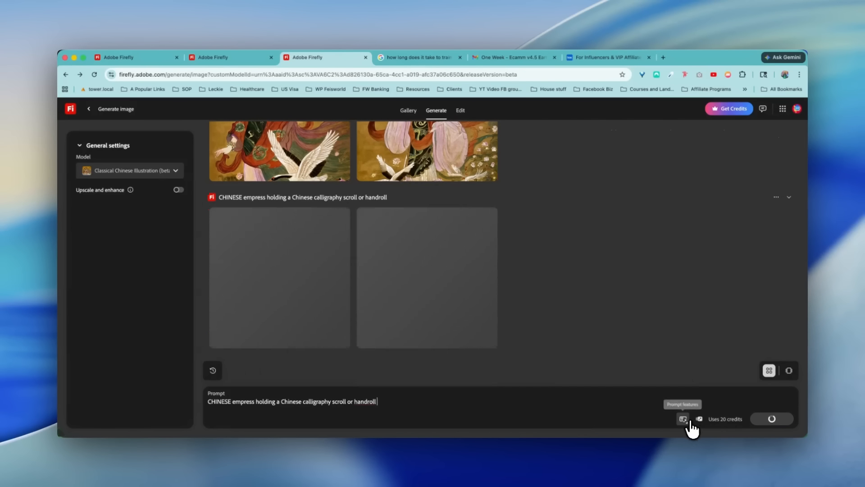
{"action": "left_click", "coordinate": [685, 420]}
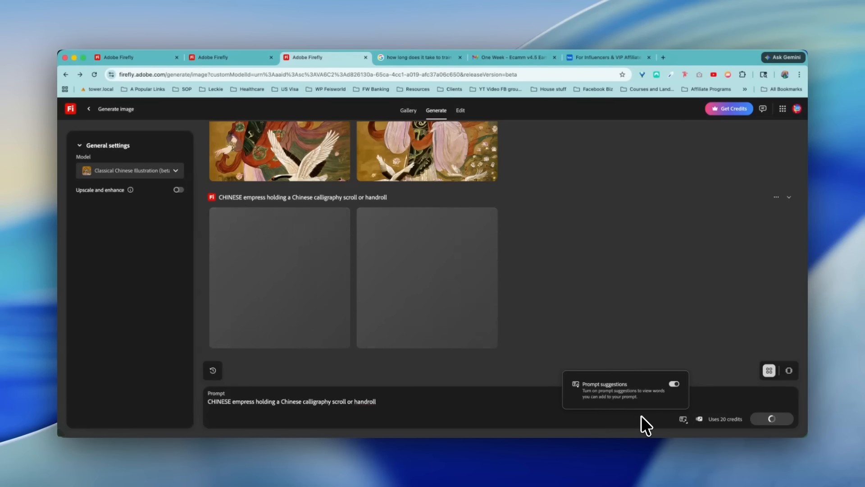
{"action": "left_click", "coordinate": [531, 400]}
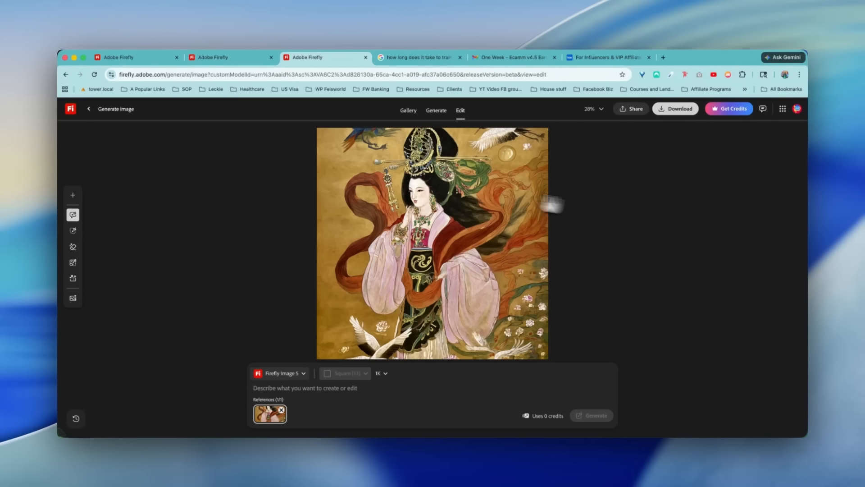
- View the generated scroll-holding empress in the image editor, choose Gemini 3.1 (w/ Nano Banana 2) as editing model, and return to the results
{"action": "left_click", "coordinate": [89, 109]}
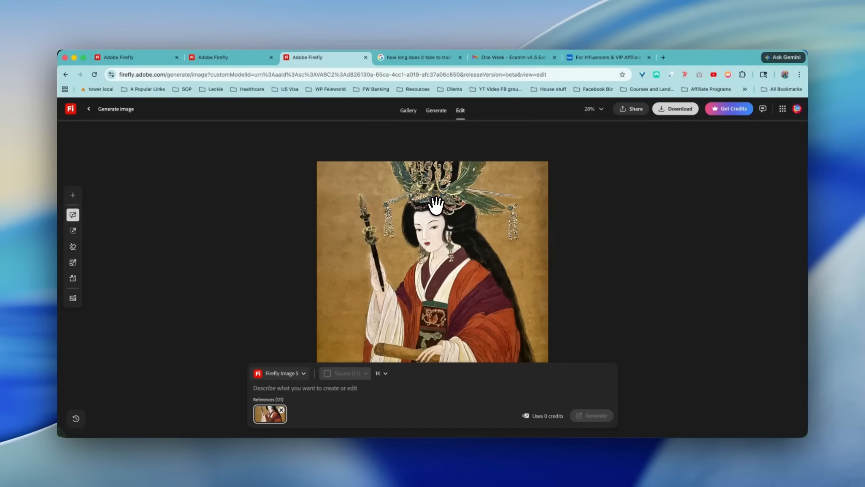
{"action": "left_click", "coordinate": [304, 373]}
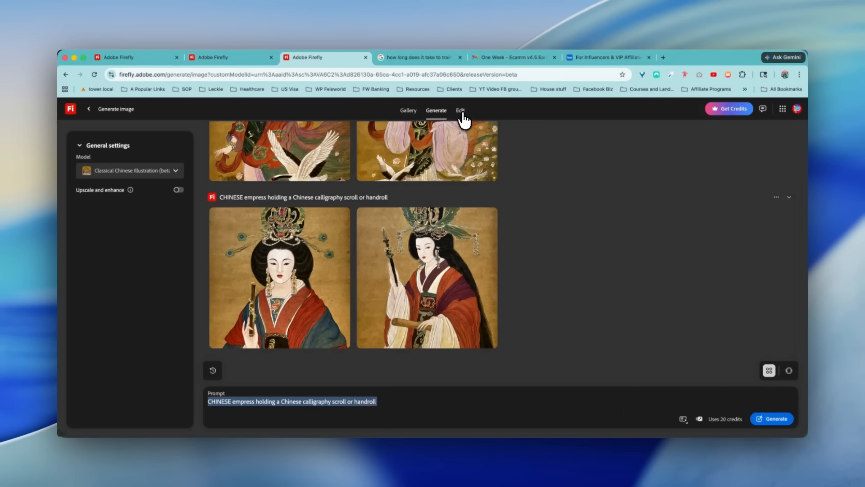
{"action": "left_click", "coordinate": [460, 111]}
{"action": "scroll", "coordinate": [318, 383], "scroll_direction": "down", "scroll_amount": 1}
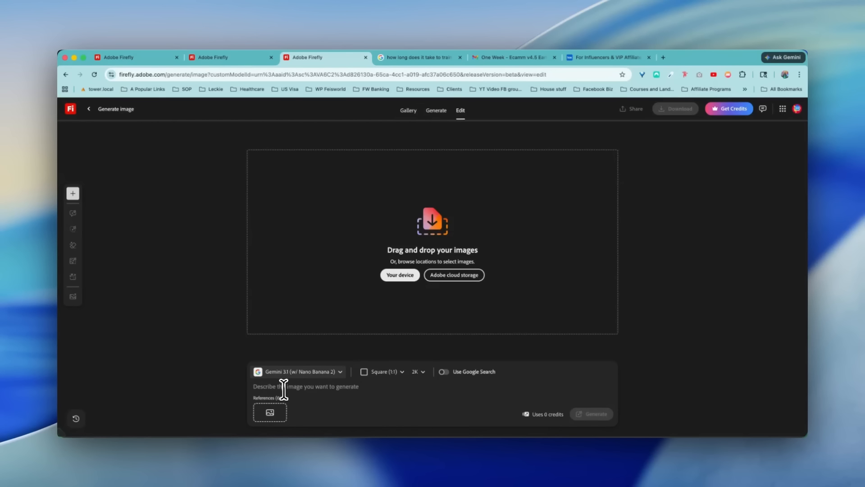
{"action": "left_click", "coordinate": [430, 113]}
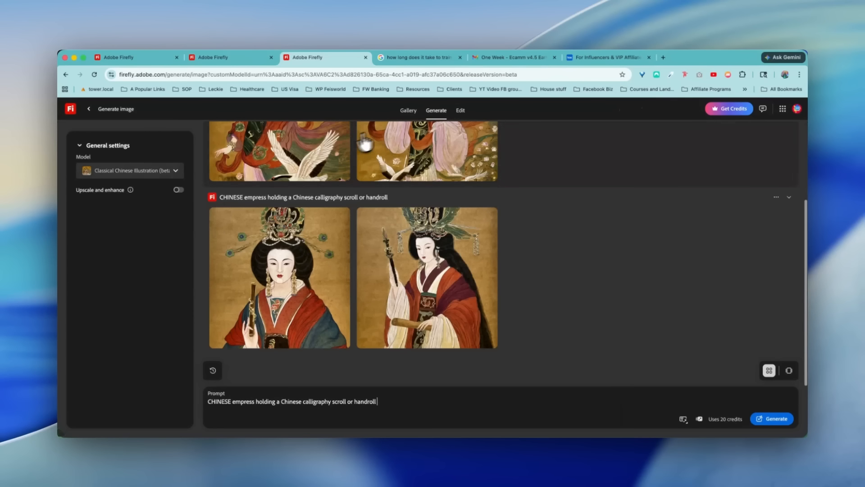
- Check the available custom models and generate images from the prompt "Chinese empress riding a horse" with Classical Chinese Illustration
{"action": "left_click", "coordinate": [175, 173]}
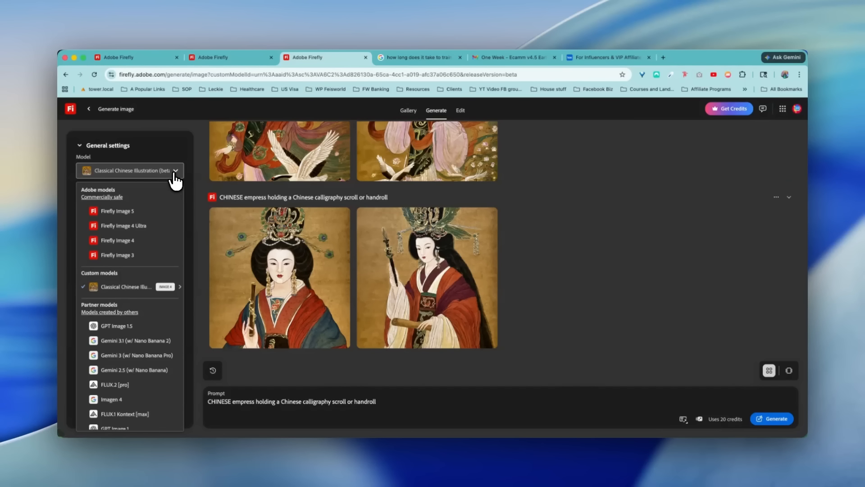
{"action": "mouse_move", "coordinate": [166, 287]}
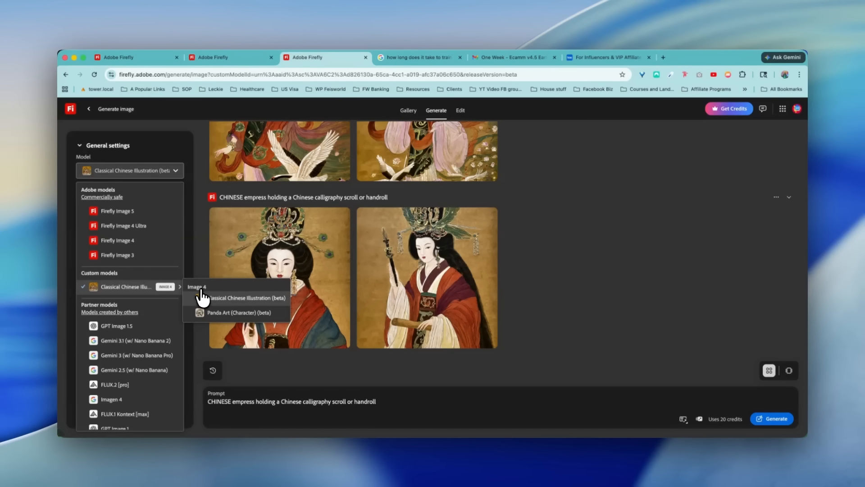
{"action": "triple_click", "coordinate": [314, 400]}
{"action": "type", "text": "Chinese empress riding a horse"}
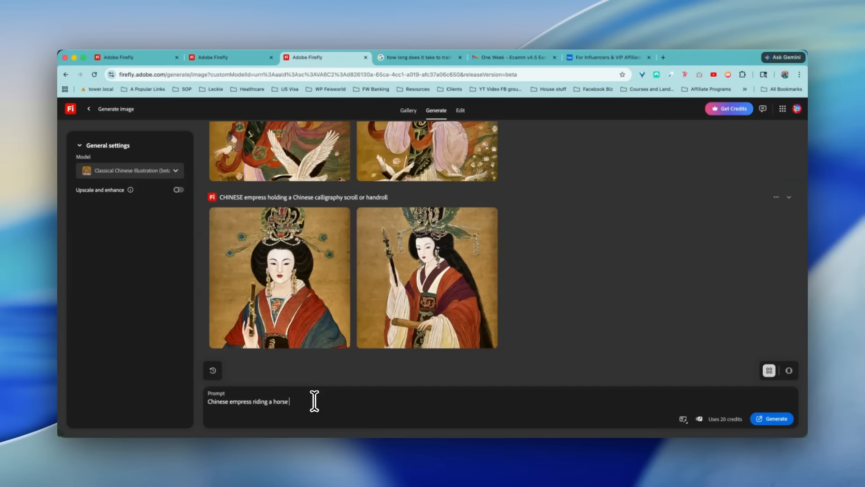
{"action": "key", "text": "Return"}
- Compare the images from the earlier empress and sample prompts and view the edit options of the pink-robed figure
{"action": "scroll", "coordinate": [537, 272], "scroll_direction": "up", "scroll_amount": 6}
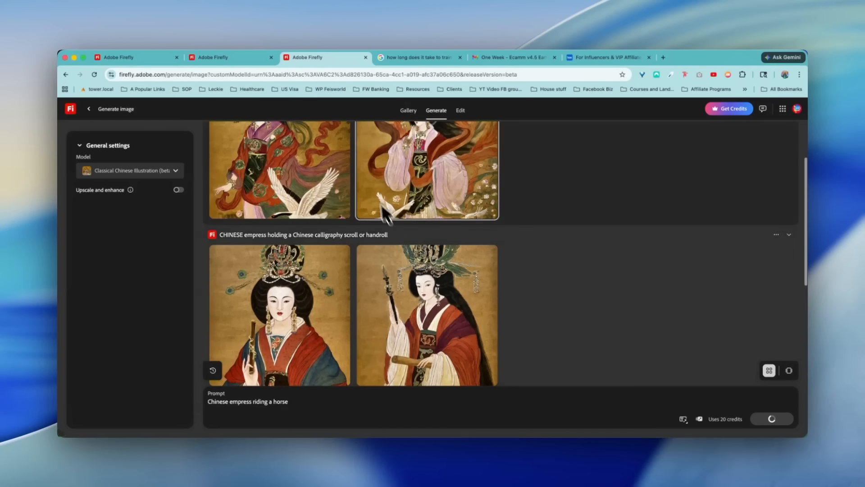
{"action": "scroll", "coordinate": [460, 290], "scroll_direction": "up", "scroll_amount": 1}
{"action": "scroll", "coordinate": [464, 291], "scroll_direction": "down", "scroll_amount": 4}
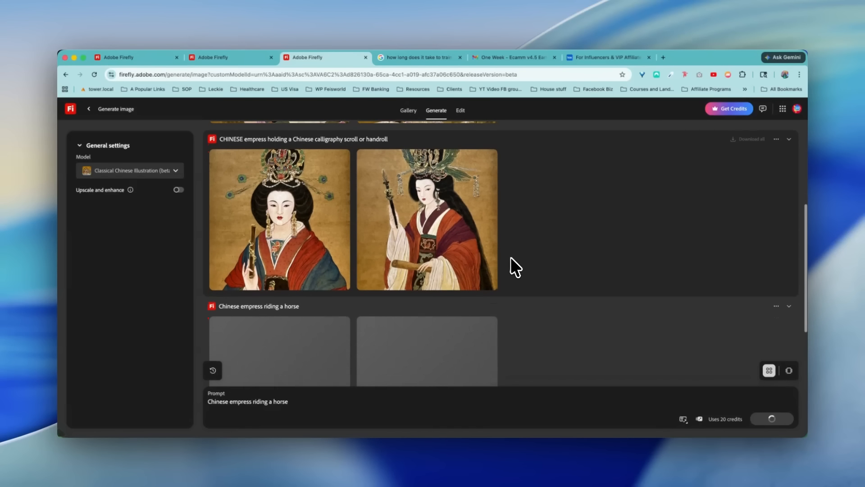
{"action": "scroll", "coordinate": [461, 223], "scroll_direction": "up", "scroll_amount": 1}
{"action": "scroll", "coordinate": [461, 223], "scroll_direction": "up", "scroll_amount": 2}
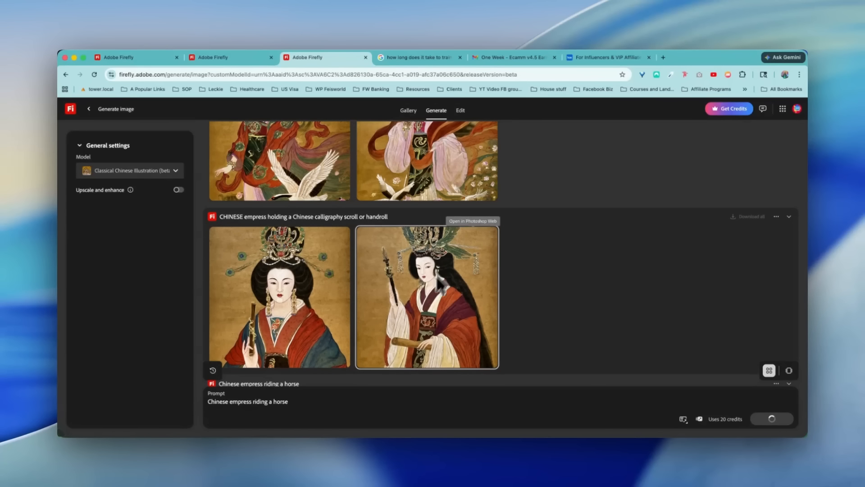
{"action": "scroll", "coordinate": [432, 225], "scroll_direction": "up", "scroll_amount": 3}
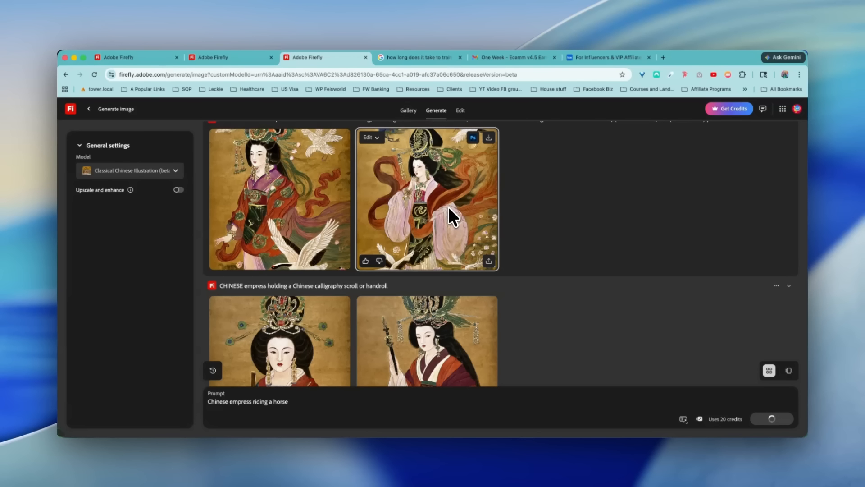
{"action": "left_click", "coordinate": [377, 138]}
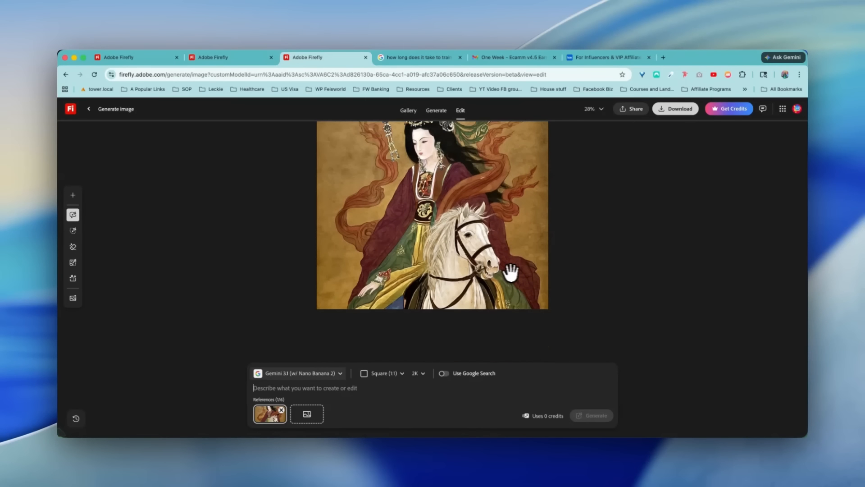
- Inspect the empress on the white horse at large size in the image editor and go back to the generated results
{"action": "scroll", "coordinate": [514, 270], "scroll_direction": "down", "scroll_amount": 2}
{"action": "scroll", "coordinate": [536, 270], "scroll_direction": "up", "scroll_amount": 2}
{"action": "scroll", "coordinate": [538, 269], "scroll_direction": "down", "scroll_amount": 3}
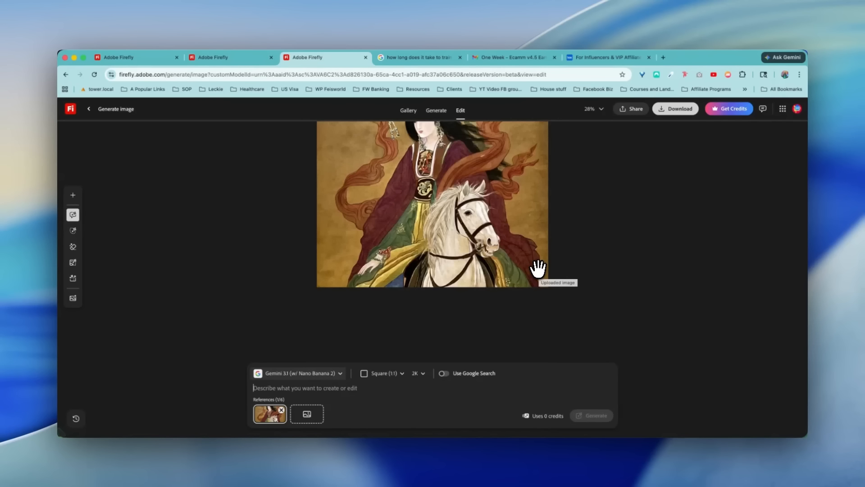
{"action": "scroll", "coordinate": [537, 265], "scroll_direction": "up", "scroll_amount": 2}
{"action": "scroll", "coordinate": [433, 217], "scroll_direction": "up", "scroll_amount": 1}
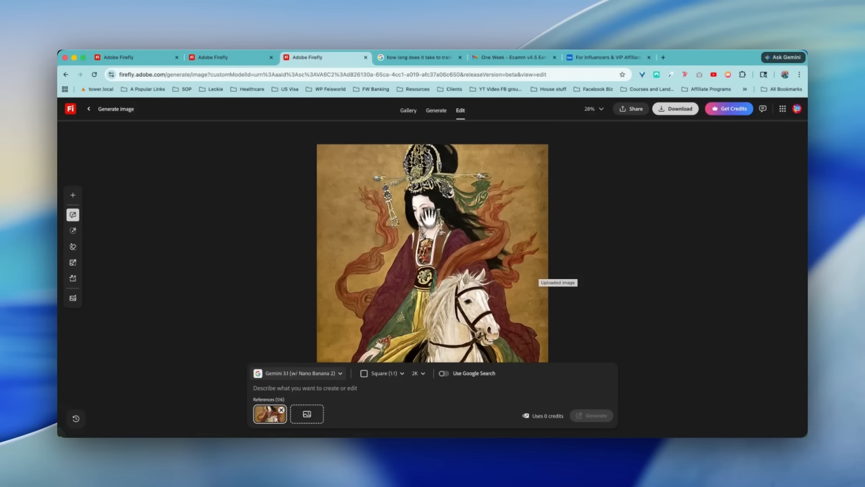
{"action": "left_click", "coordinate": [440, 112]}
{"action": "scroll", "coordinate": [464, 237], "scroll_direction": "up", "scroll_amount": 3}
{"action": "scroll", "coordinate": [466, 236], "scroll_direction": "up", "scroll_amount": 3}
{"action": "scroll", "coordinate": [469, 236], "scroll_direction": "down", "scroll_amount": 5}
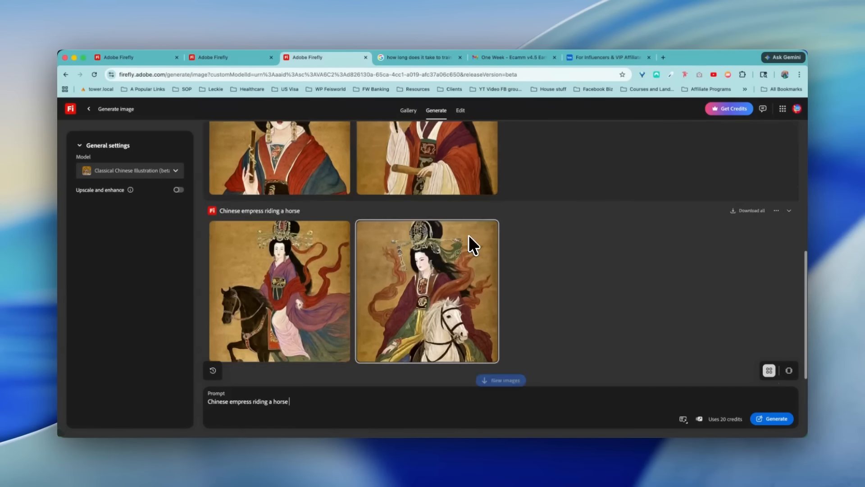
- Open the white-horse empress image for editing and generate a variation with the prompt "Change the outfit"
{"action": "left_click", "coordinate": [468, 282]}
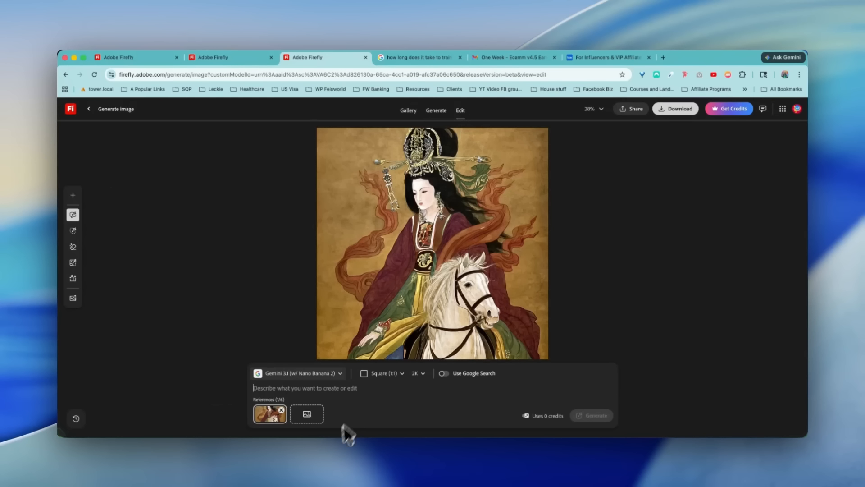
{"action": "left_click", "coordinate": [360, 387]}
{"action": "type", "text": "Change the oufit"}
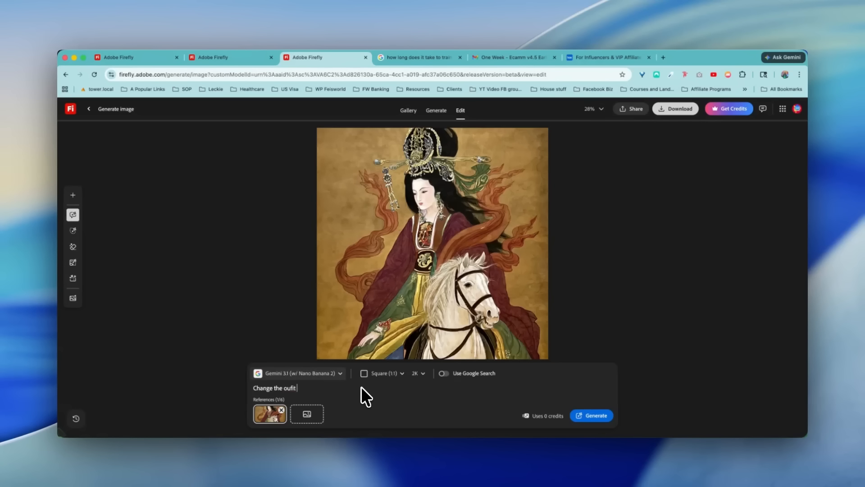
{"action": "key", "text": "BackSpace"}
{"action": "key", "text": "BackSpace"}
{"action": "key", "text": "BackSpace"}
{"action": "type", "text": "tfit"}
{"action": "key", "text": "Return"}
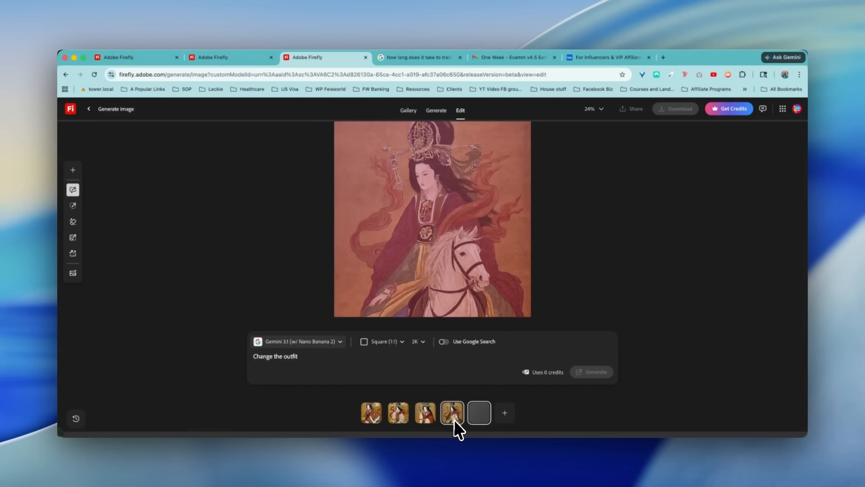
- View the aspect ratio and resolution options for the empress image variation
{"action": "left_click", "coordinate": [399, 342]}
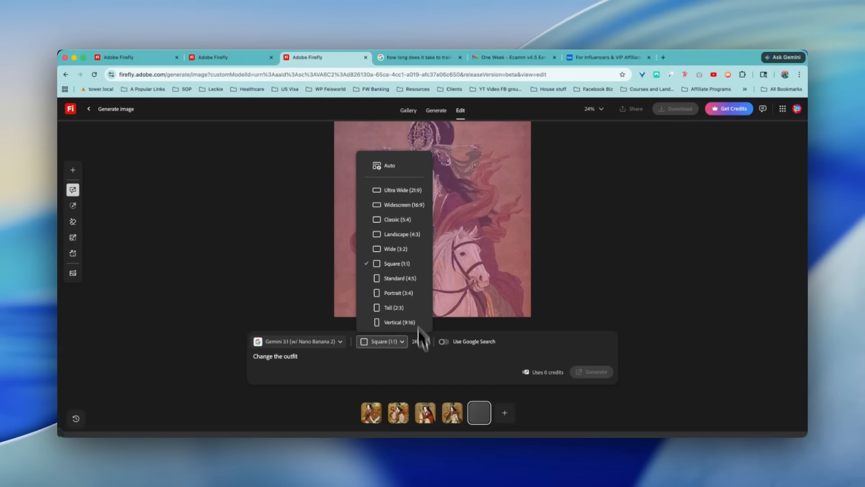
{"action": "left_click", "coordinate": [423, 343]}
{"action": "left_click", "coordinate": [424, 343]}
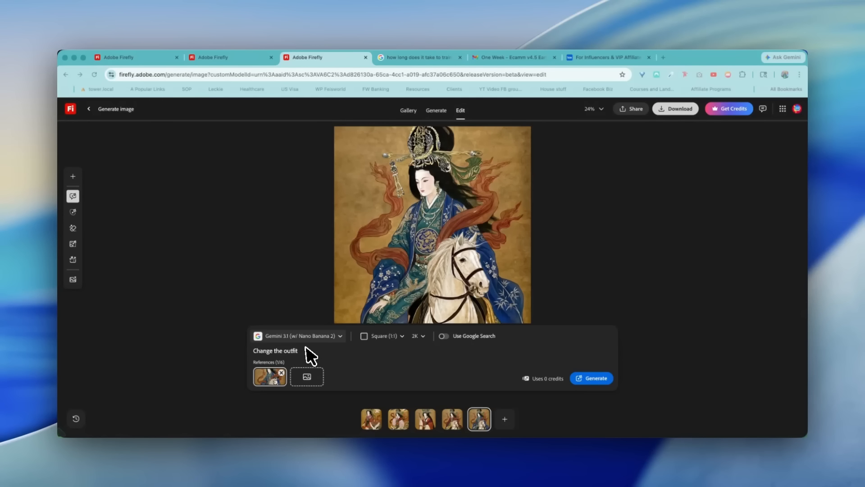
- Enable Google Search and generate a new empress variation with the prompt "Change the outfit to a Tang dynasty style outfit"
{"action": "left_click", "coordinate": [286, 353]}
{"action": "left_click", "coordinate": [443, 336]}
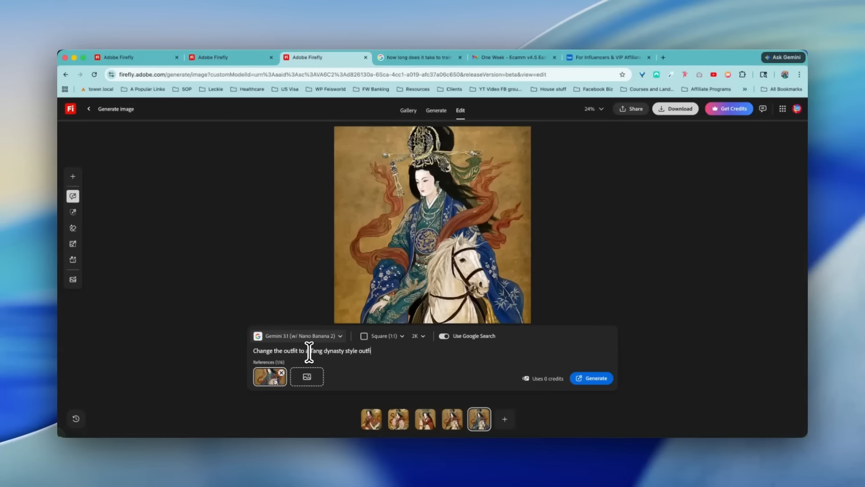
{"action": "key", "text": "Return"}
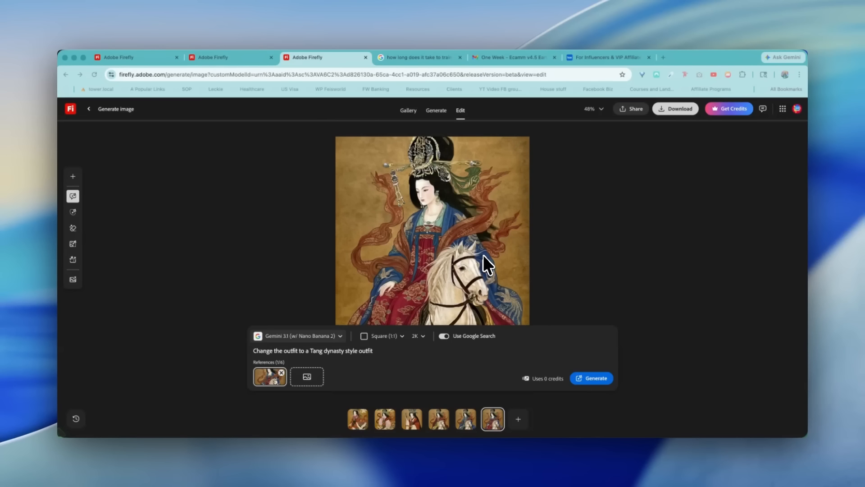
{"action": "scroll", "coordinate": [483, 255], "scroll_direction": "down", "scroll_amount": 2}
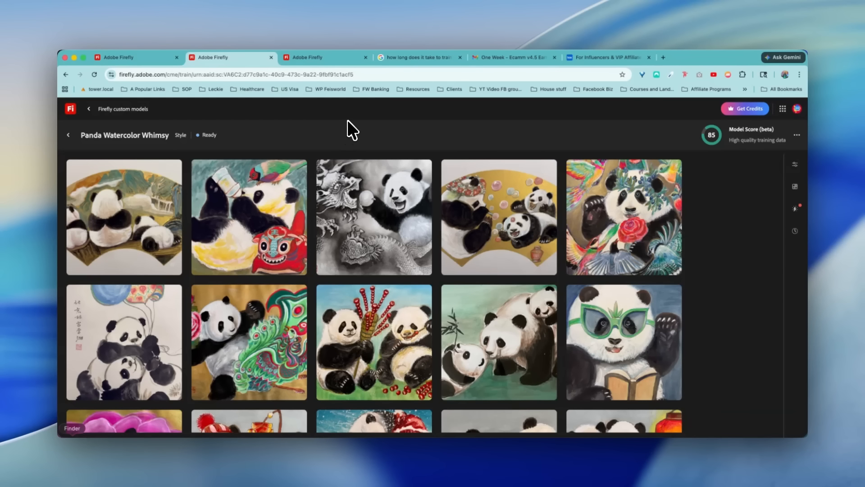
- Review the training images and score of the Panda Watercolor Whimsy model
{"action": "scroll", "coordinate": [259, 225], "scroll_direction": "down", "scroll_amount": 5}
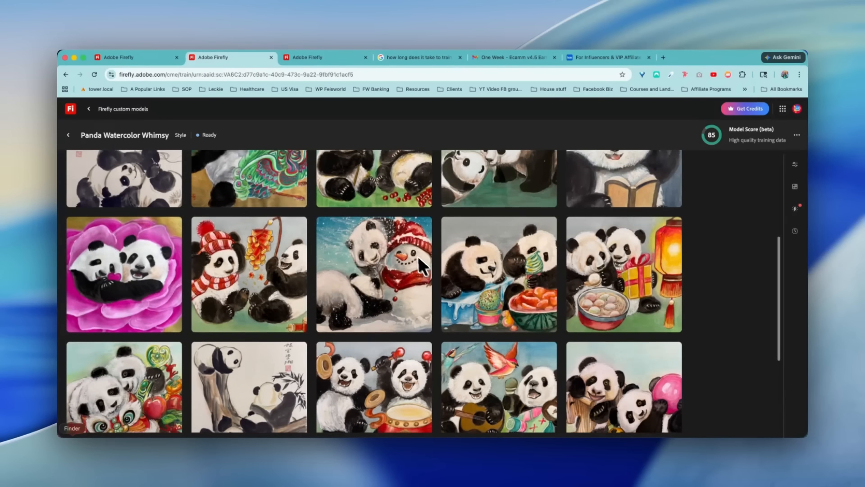
{"action": "scroll", "coordinate": [519, 298], "scroll_direction": "down", "scroll_amount": 3}
{"action": "scroll", "coordinate": [546, 272], "scroll_direction": "up", "scroll_amount": 8}
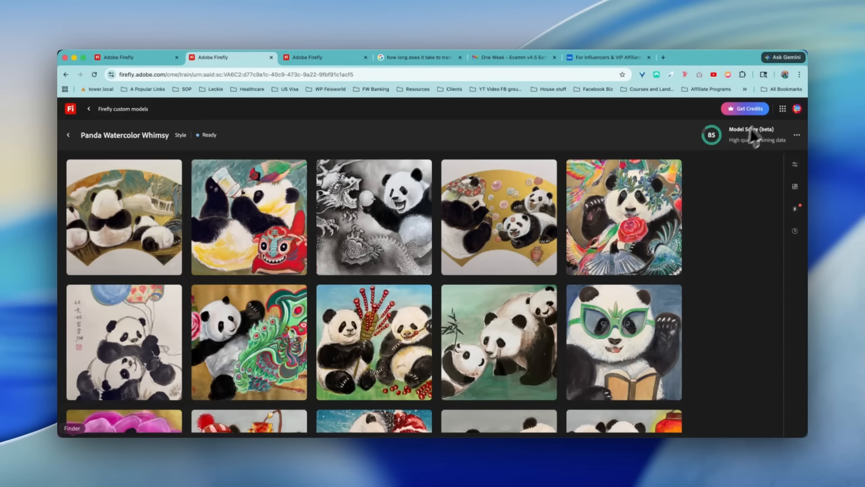
- Reopen Panda Watercolor Whimsy from the model inventory and generate images in Firefly from its sample prompt
{"action": "left_click", "coordinate": [69, 134]}
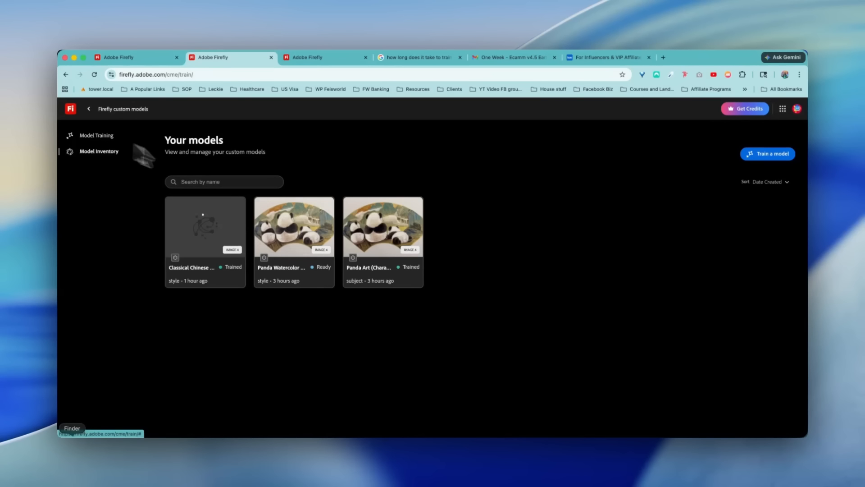
{"action": "left_click", "coordinate": [310, 231]}
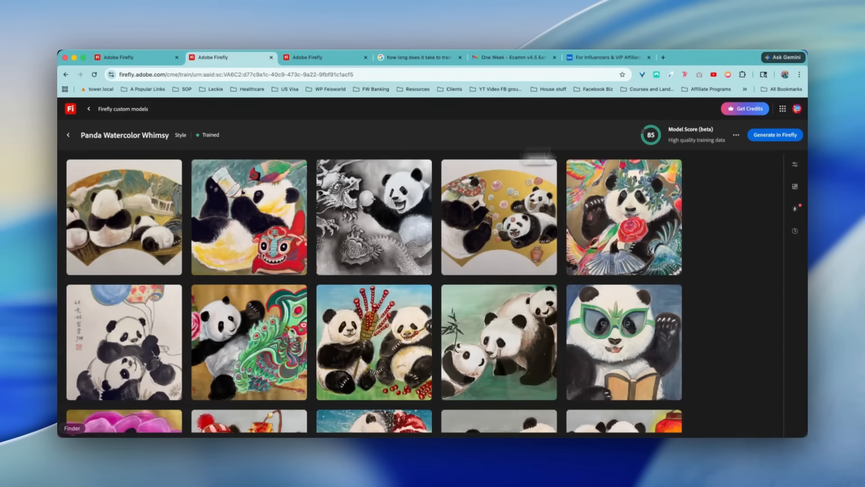
{"action": "left_click", "coordinate": [766, 136]}
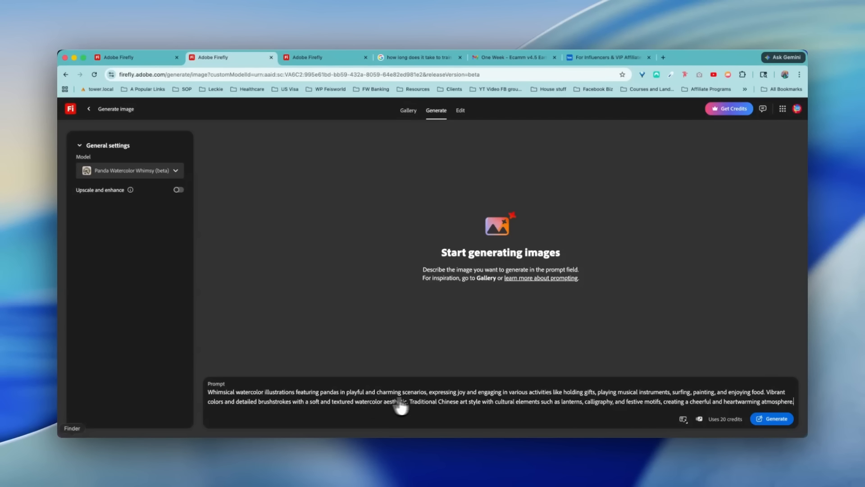
{"action": "left_click", "coordinate": [771, 419]}
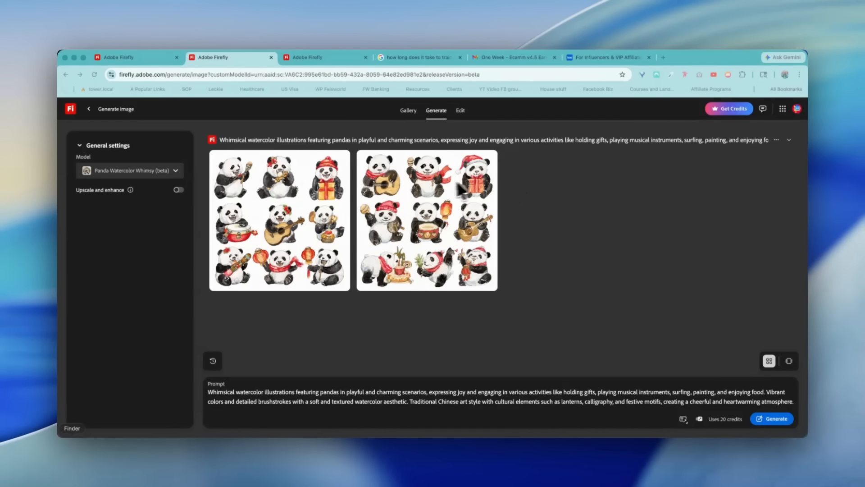
- Replace the prompt with "Two pandas playing soccer together getting ready for world cup 2026" and generate images
{"action": "triple_click", "coordinate": [438, 393]}
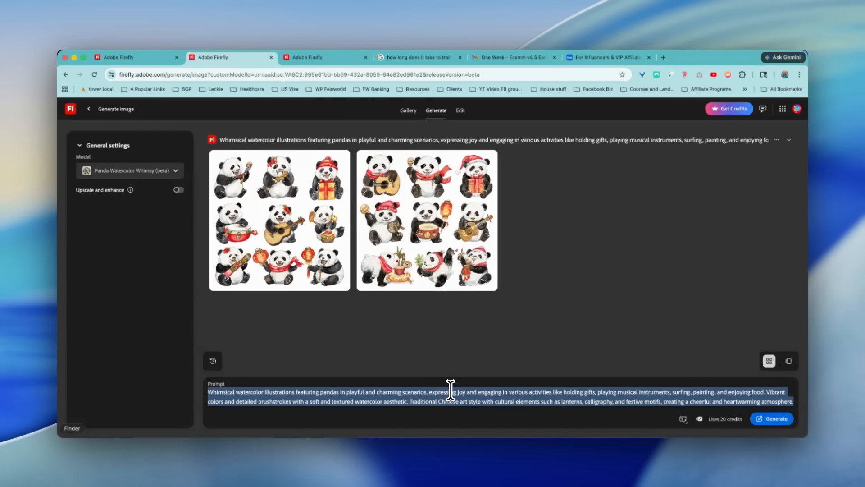
{"action": "type", "text": "Two pandas playing soccer t"}
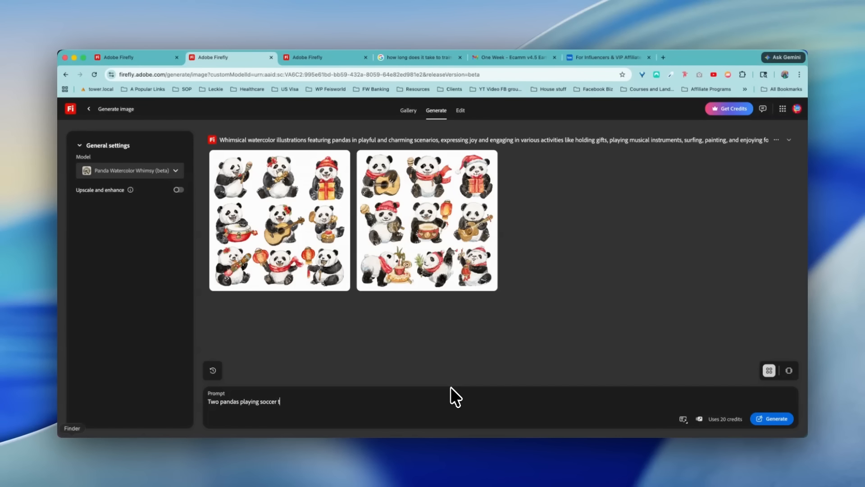
{"action": "type", "text": "ogether getting ready for world"}
{"action": "type", "text": " cup 2026"}
{"action": "key", "text": "Return"}
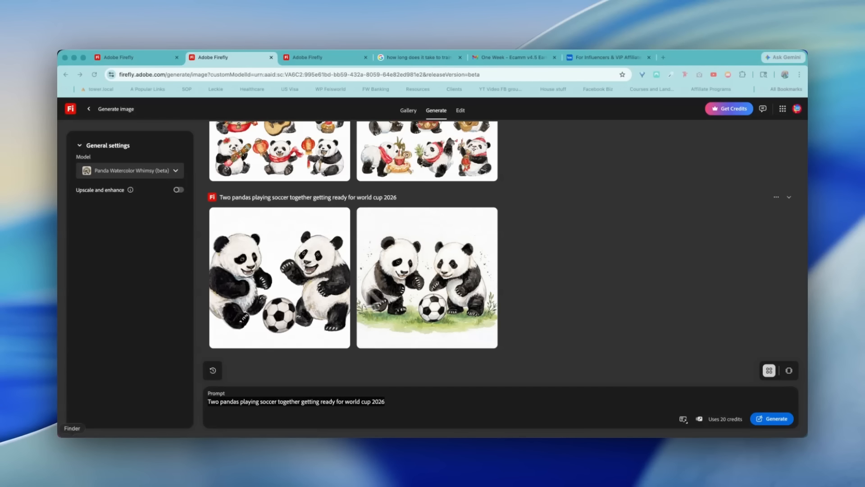
- Generate a boy-and-girl panda version and edit one soccer image with the prompt "Make the baby pandas arms and legs chubbier and make them cuter"
{"action": "triple_click", "coordinate": [370, 402]}
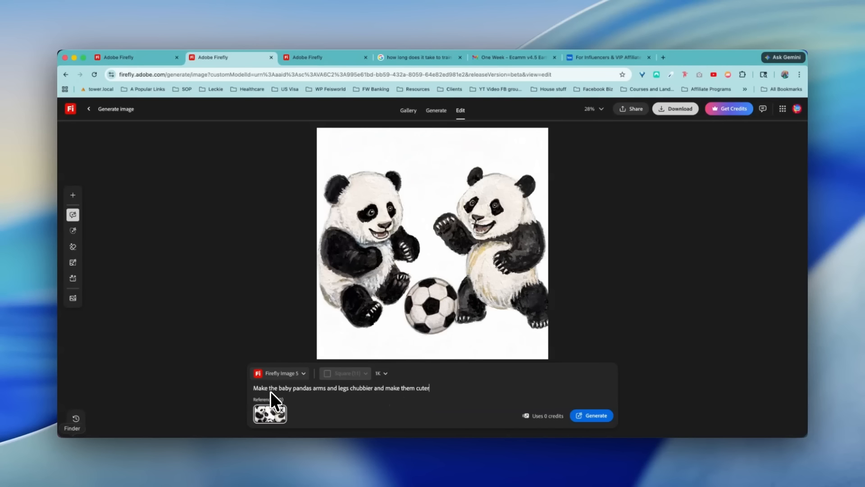
{"action": "left_click", "coordinate": [593, 417]}
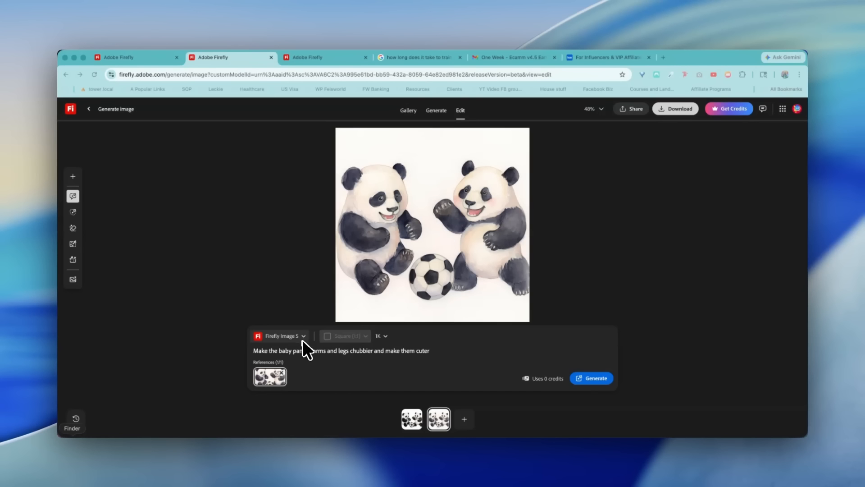
{"action": "left_click", "coordinate": [328, 349]}
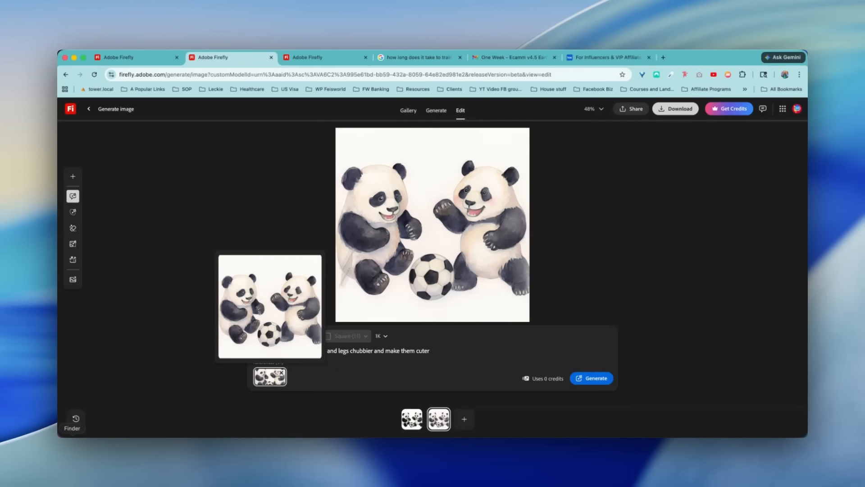
- Go back to the generated results and reopen the original soccer pandas image for editing
{"action": "left_click", "coordinate": [437, 111]}
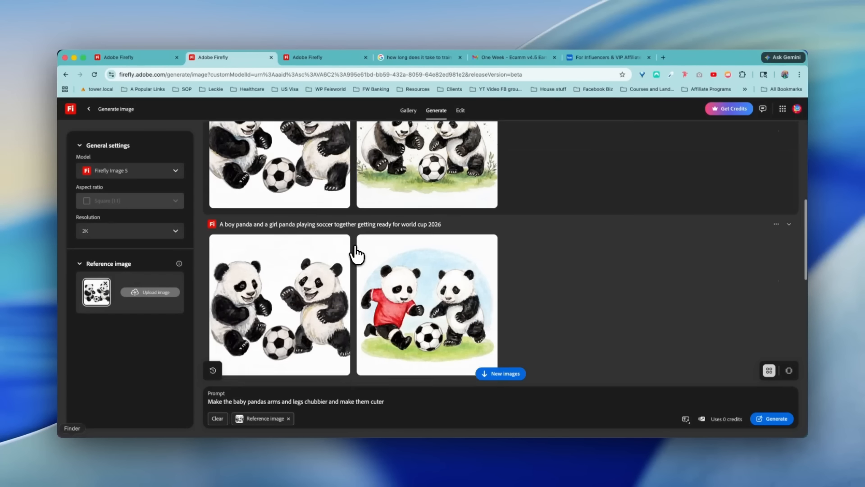
{"action": "left_click", "coordinate": [224, 176]}
{"action": "left_click", "coordinate": [235, 199]}
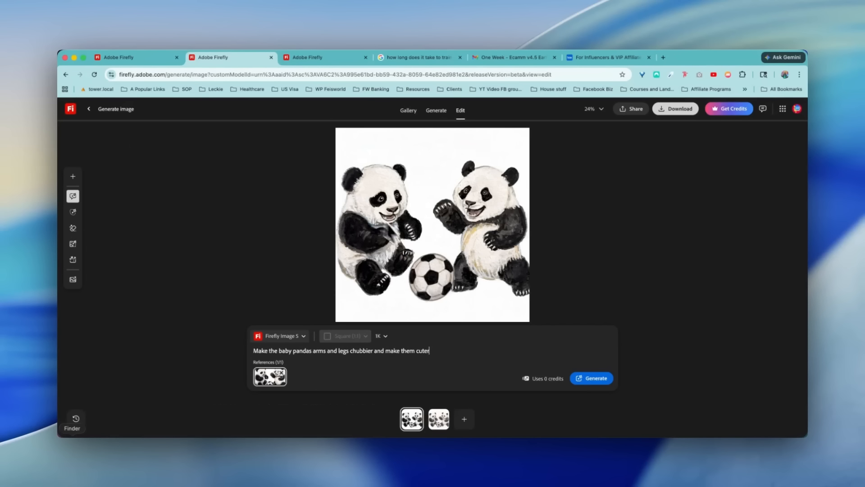
- Prefix the edit prompt with "Preserve all the original model and watercolor details and styles, don't change. Just" and generate another variation
{"action": "left_click", "coordinate": [255, 350]}
{"action": "type", "text": "Preserve all the original mo"}
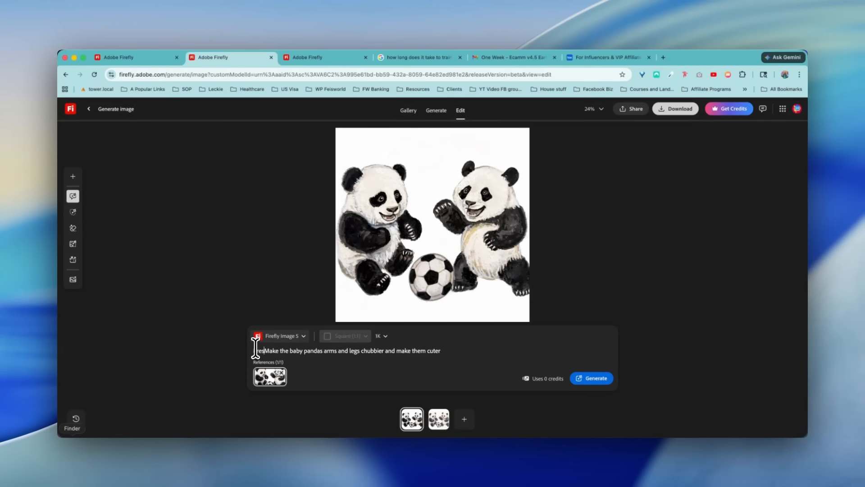
{"action": "type", "text": "del and waterco"}
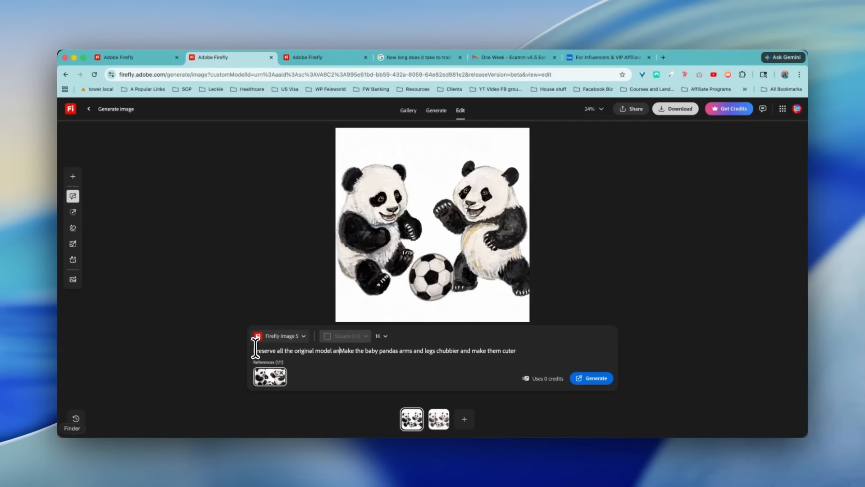
{"action": "type", "text": "lor dt"}
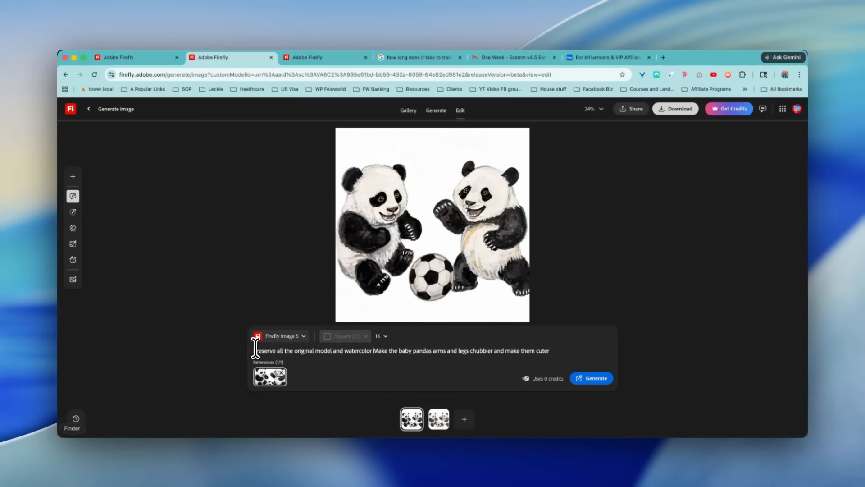
{"action": "key", "text": "BackSpace"}
{"action": "type", "text": "etails and styles, don't"}
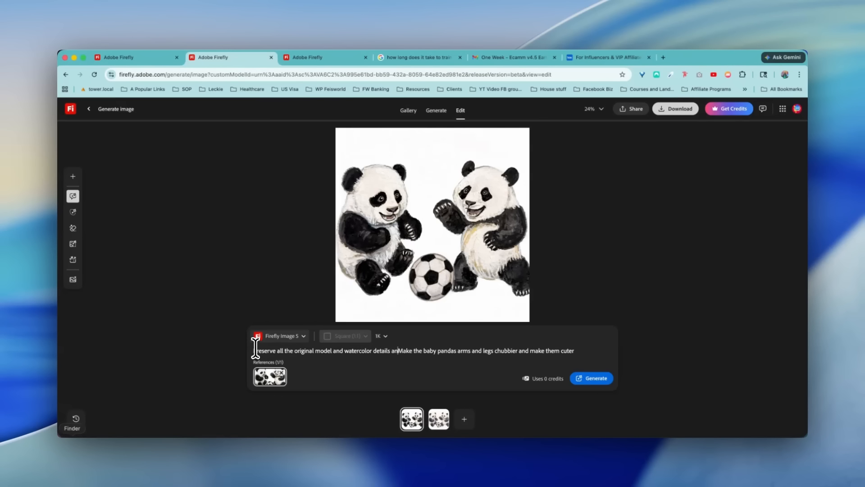
{"action": "type", "text": " change. Just m"}
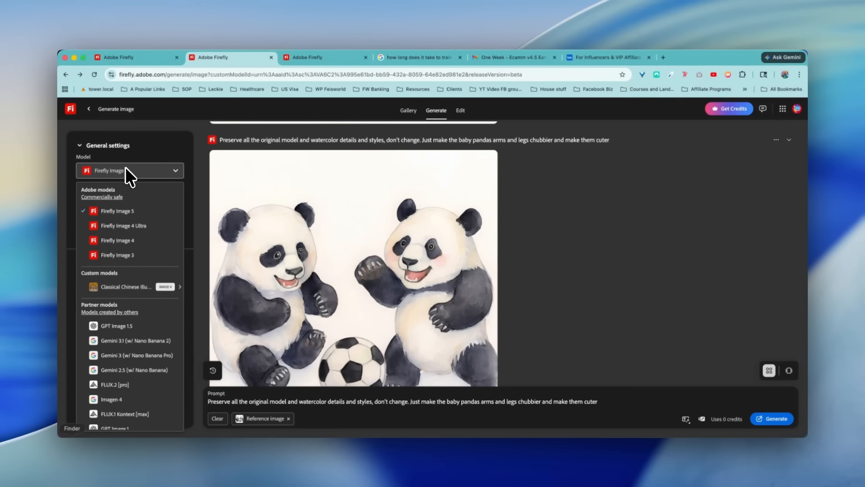
{"action": "mouse_move", "coordinate": [115, 288]}
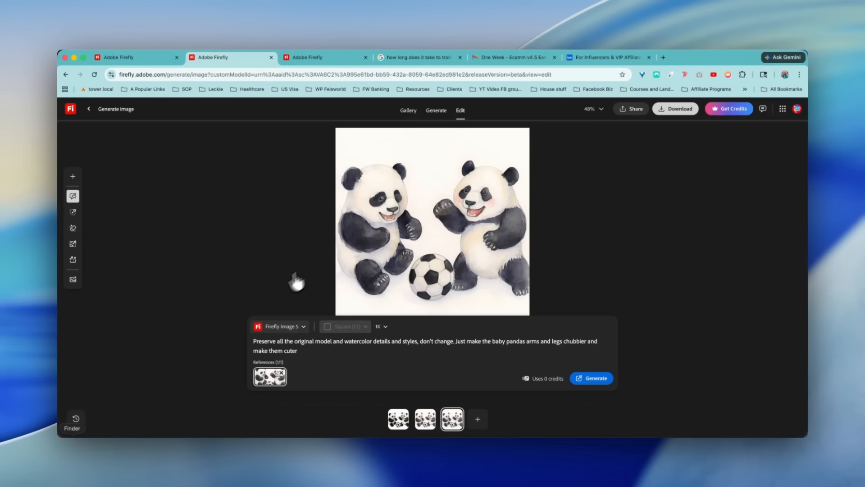
- Check the models offered for editing and select the Panda Watercolor Whimsy (beta) custom model for image generation
{"action": "left_click", "coordinate": [299, 325]}
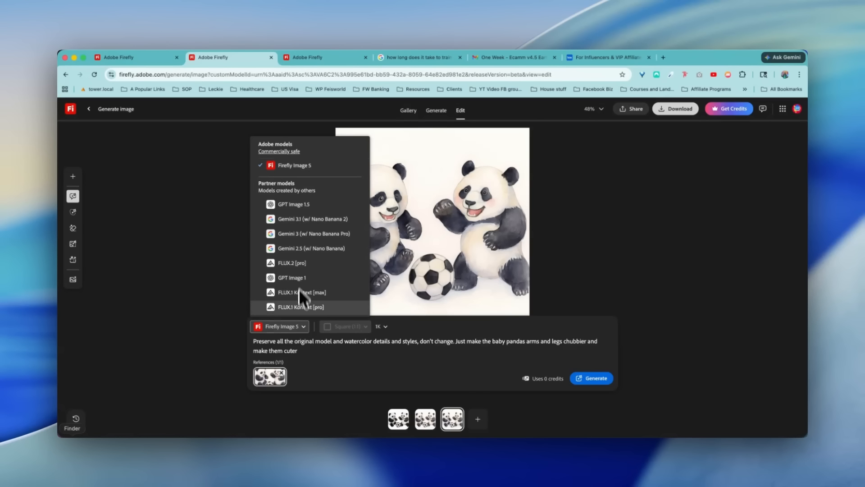
{"action": "left_click", "coordinate": [324, 350]}
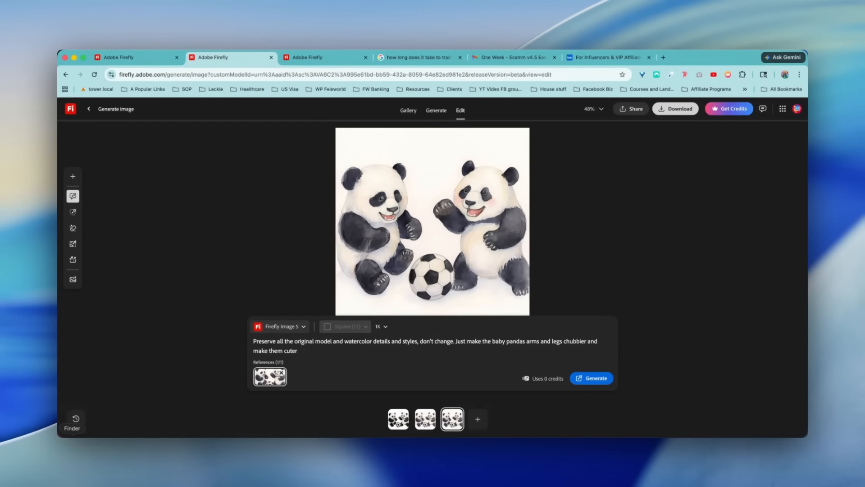
{"action": "left_click", "coordinate": [436, 110]}
{"action": "left_click", "coordinate": [126, 176]}
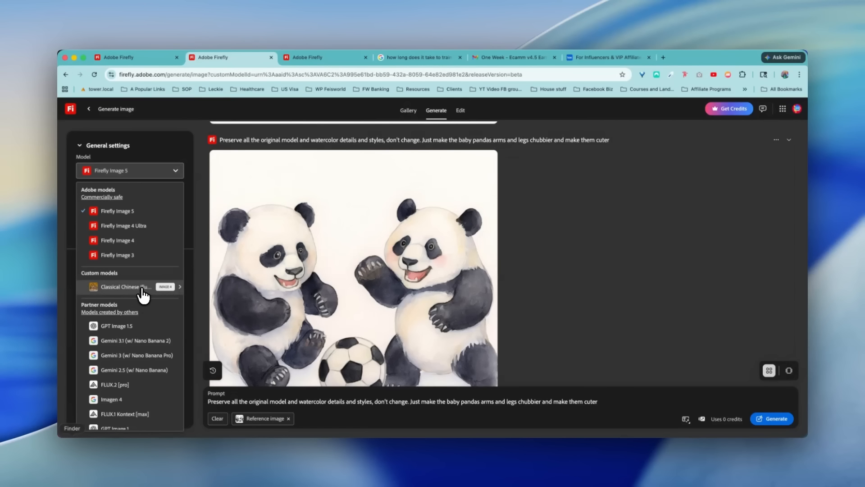
{"action": "mouse_move", "coordinate": [146, 288]}
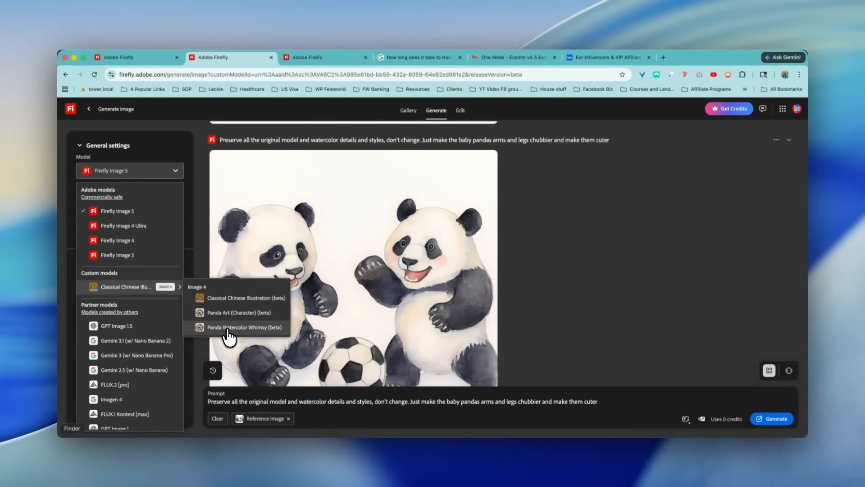
{"action": "left_click", "coordinate": [226, 328]}
- Generate images from the prompt "Generate two pandas playing baseball together wearing Red Sox jersey in Boston"
{"action": "triple_click", "coordinate": [348, 401]}
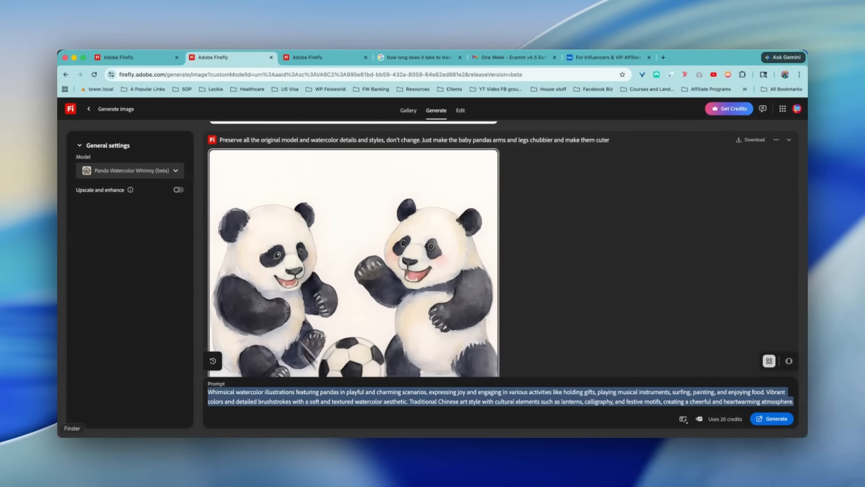
{"action": "type", "text": "Generate two pandas playing baseball together wearing Red Sox jersey in Boston"}
{"action": "key", "text": "Return"}
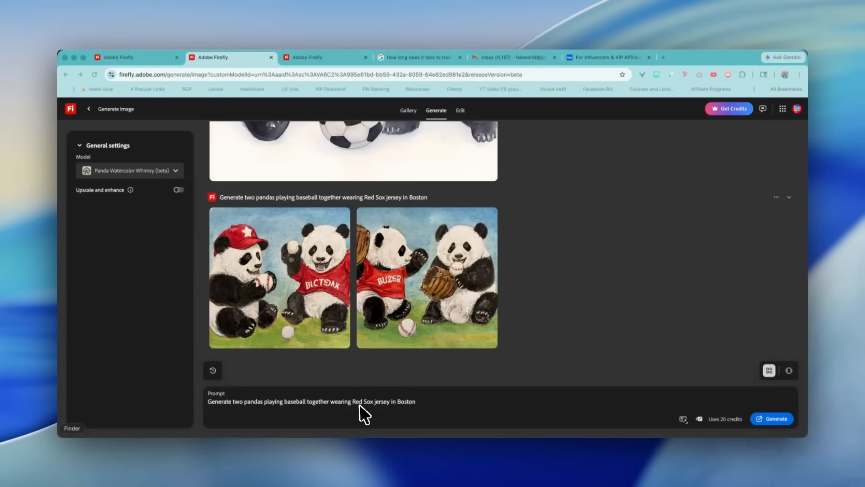
- Change the baseball prompt to "Generate two pandas playing football together in a park" and generate images
{"action": "triple_click", "coordinate": [431, 396]}
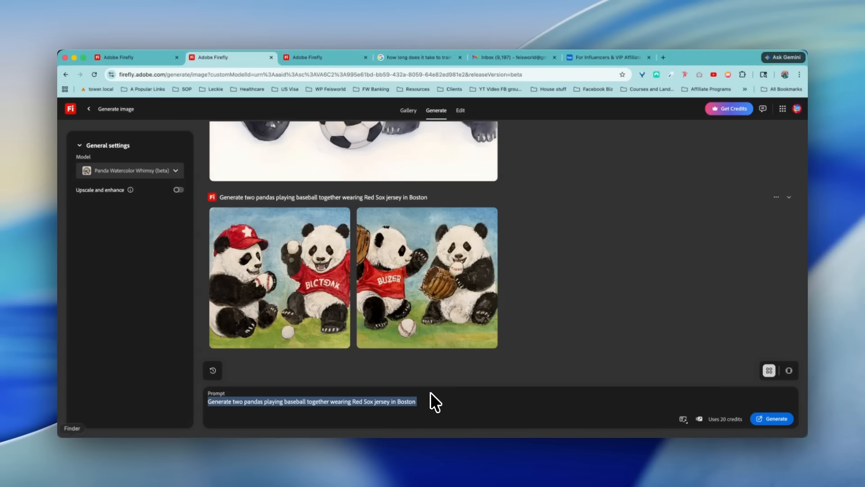
{"action": "double_click", "coordinate": [298, 402]}
{"action": "type", "text": "football"}
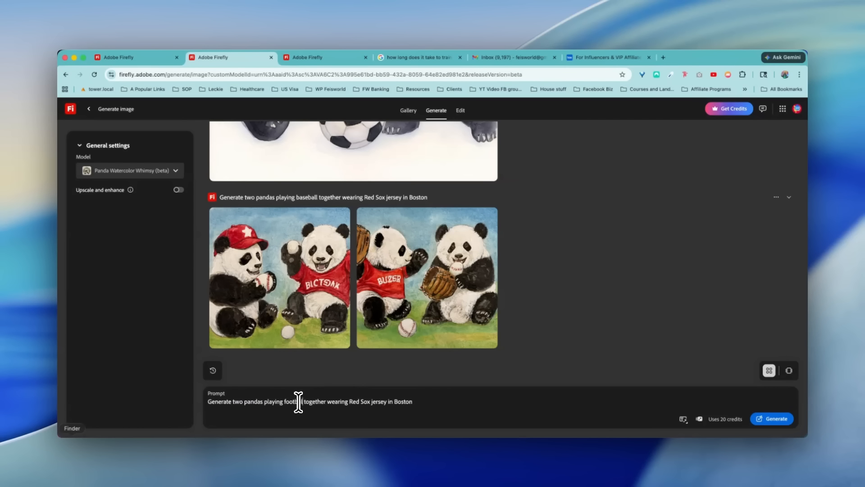
{"action": "type", "text": "l"}
{"action": "key", "text": "BackSpace"}
{"action": "type", "text": "ark"}
{"action": "key", "text": "Return"}
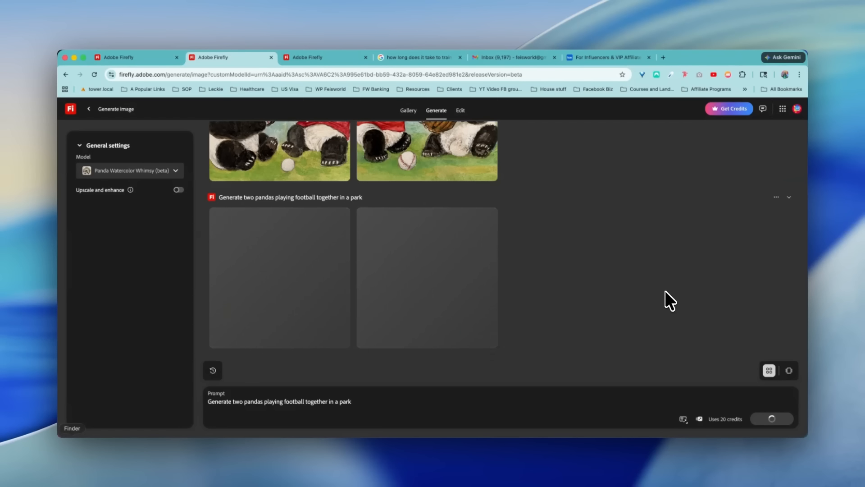
{"action": "scroll", "coordinate": [608, 300], "scroll_direction": "up", "scroll_amount": 3}
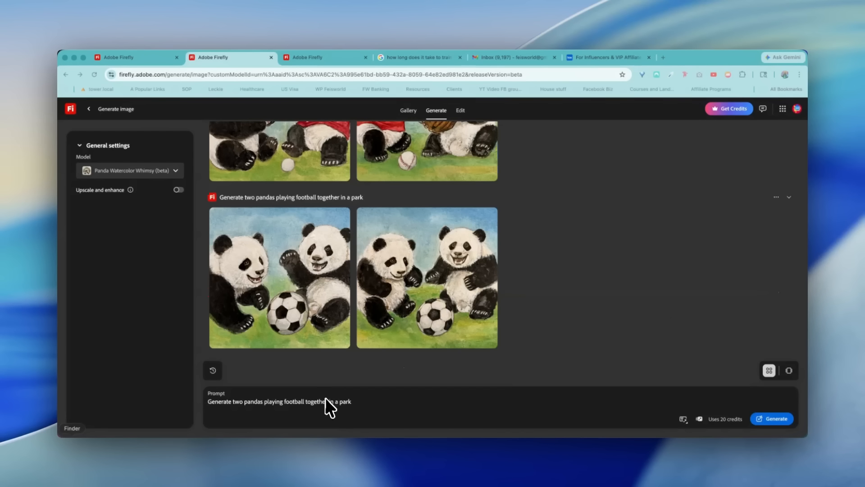
- Specify "American football" in the prompt, append "They are in action! One panda is throwing the footage, the other is trying to catch", and generate images
{"action": "left_click", "coordinate": [285, 401]}
{"action": "type", "text": "American"}
{"action": "left_click", "coordinate": [393, 401]}
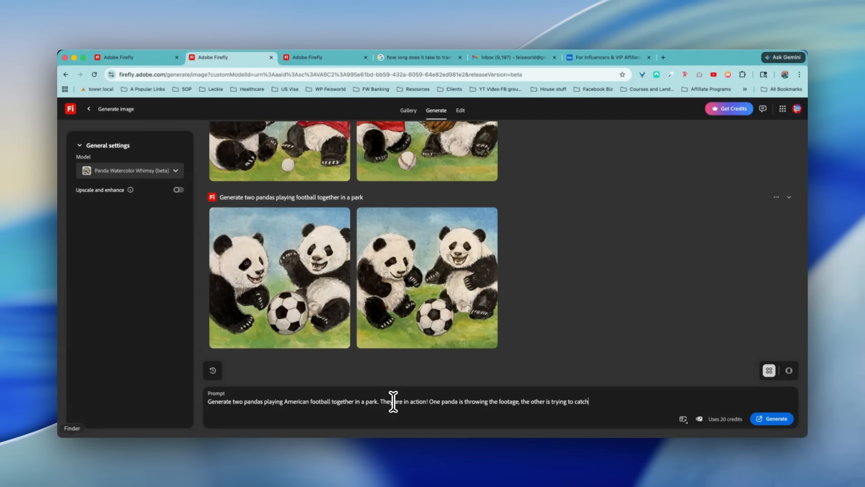
{"action": "key", "text": "Return"}
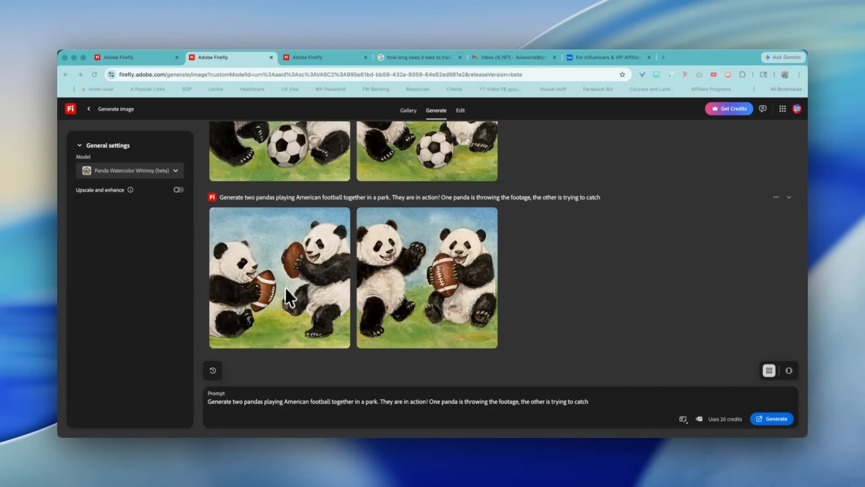
- Open the second American football panda image for editing and expand it to a 16:9 aspect ratio
{"action": "left_click", "coordinate": [429, 223]}
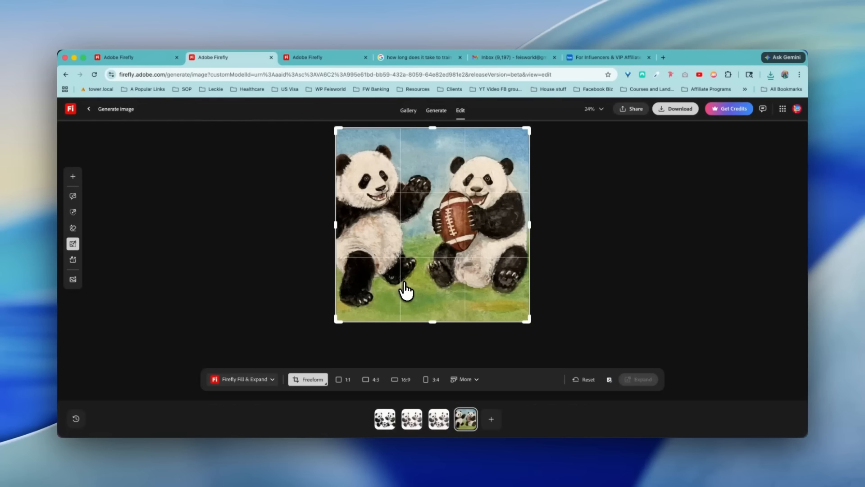
{"action": "left_click", "coordinate": [407, 380]}
{"action": "left_click", "coordinate": [628, 382]}
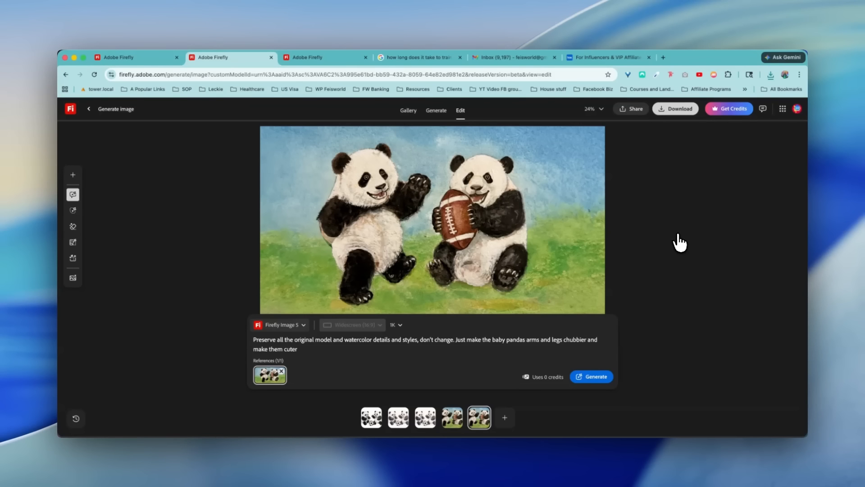
- Return to the generated image history and review the baseball and football panda results
{"action": "left_click", "coordinate": [436, 111]}
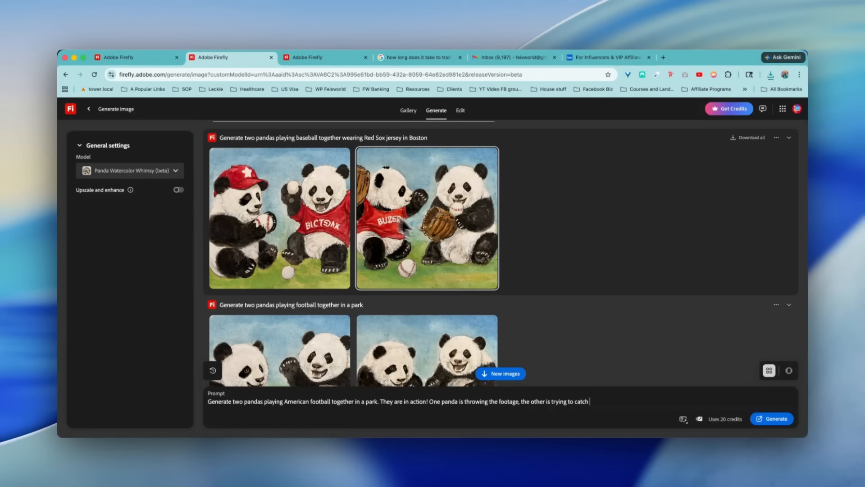
{"action": "mouse_move", "coordinate": [486, 280]}
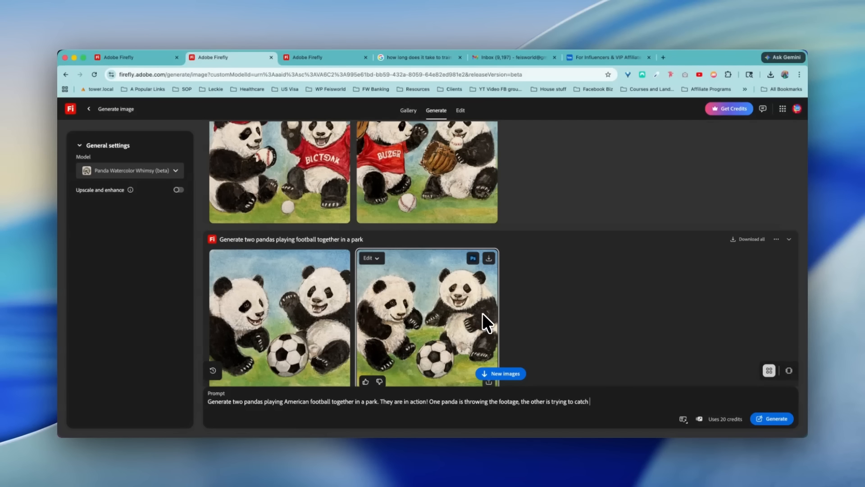
{"action": "scroll", "coordinate": [491, 316], "scroll_direction": "down", "scroll_amount": 2}
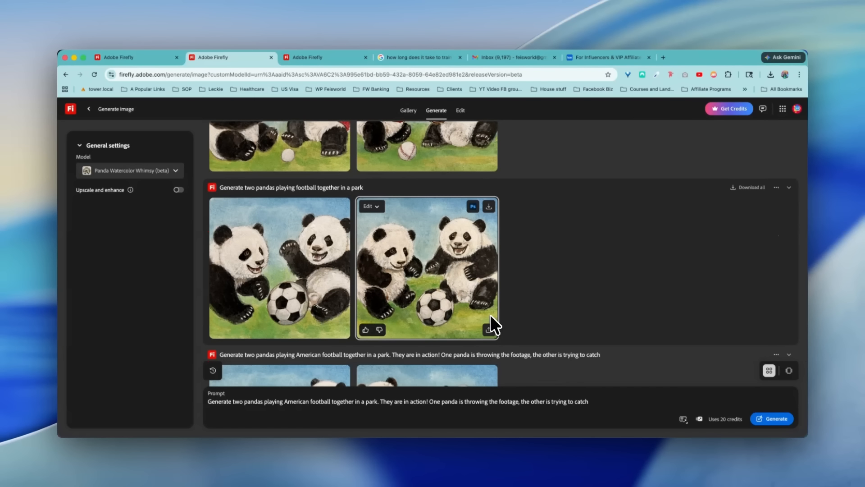
{"action": "scroll", "coordinate": [546, 302], "scroll_direction": "down", "scroll_amount": 1}
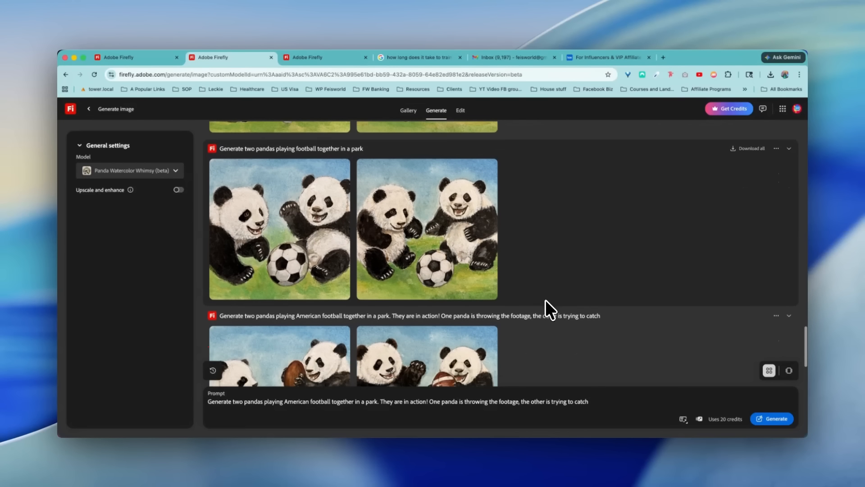